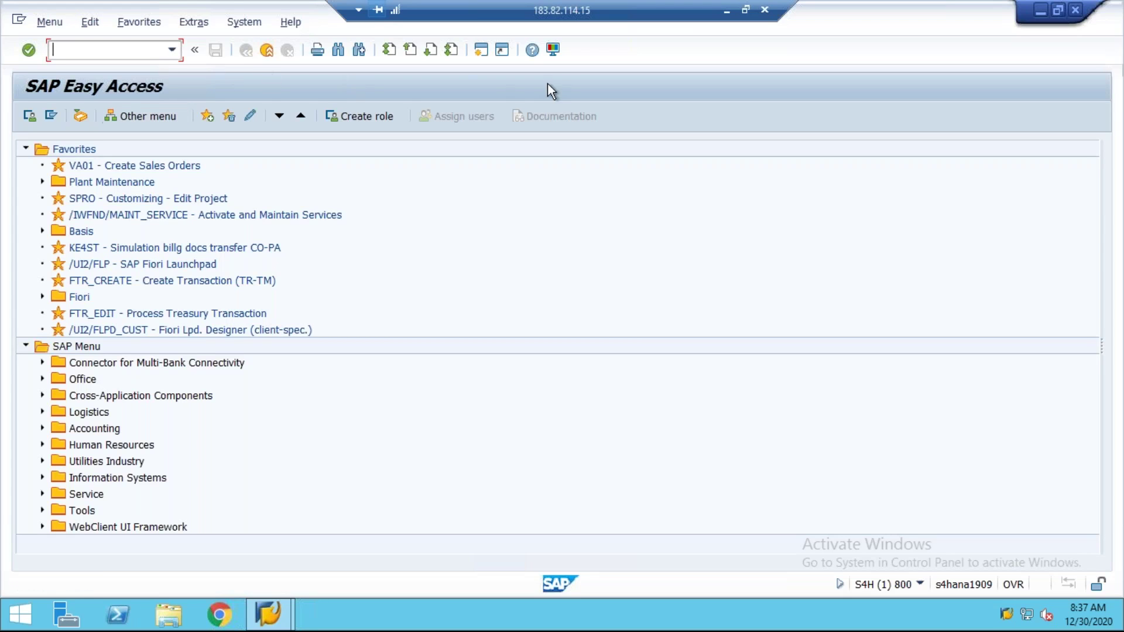
- Log off from the current SAP session on client 800
{"action": "left_click", "coordinate": [244, 22]}
{"action": "left_click", "coordinate": [273, 292]}
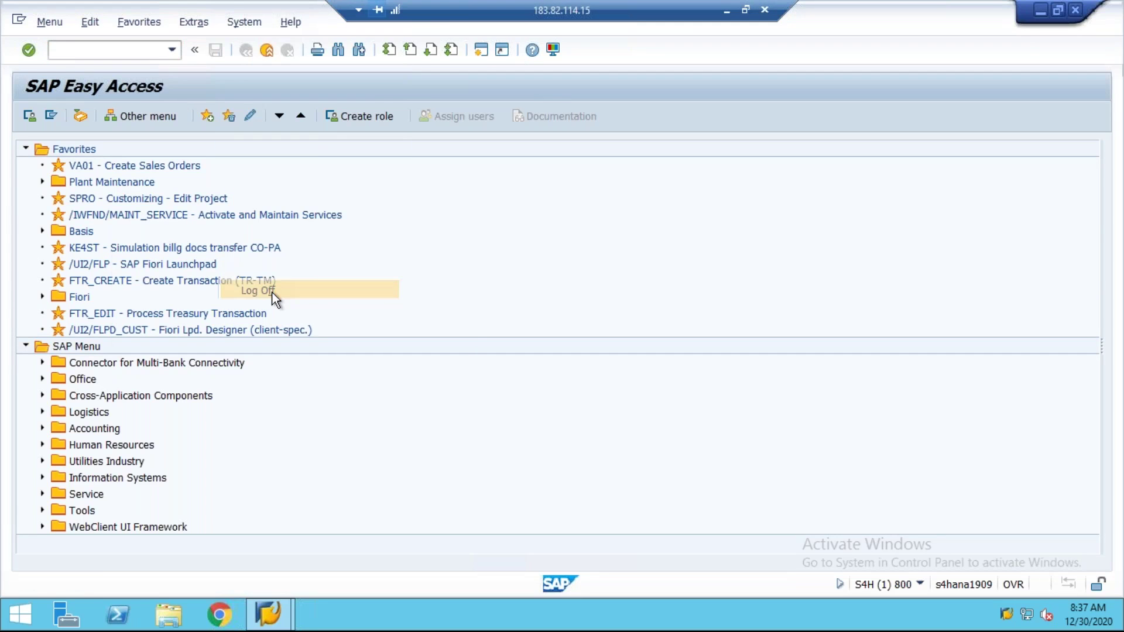
{"action": "left_click", "coordinate": [216, 328]}
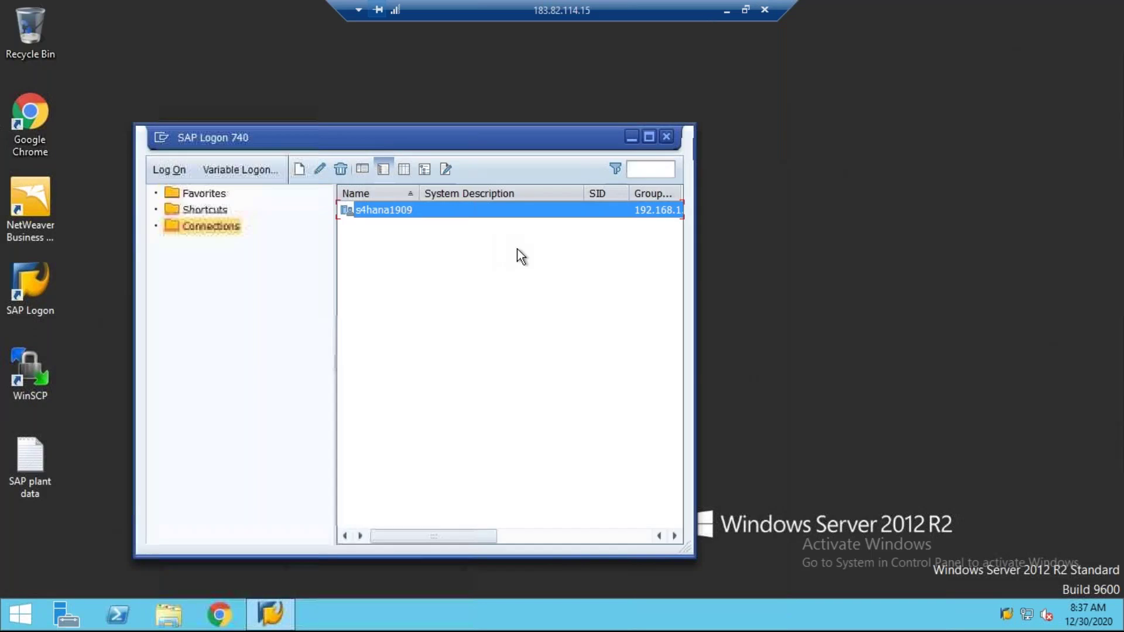
- Log on to the s4hana1909 system with client 400, entering the user name and password
{"action": "double_click", "coordinate": [405, 212]}
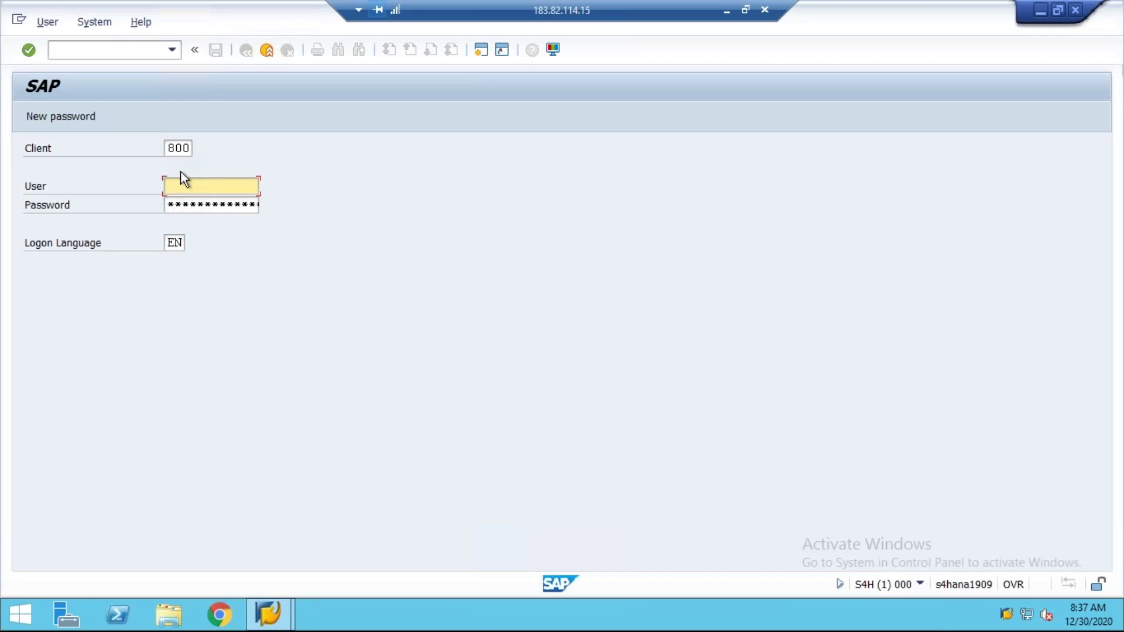
{"action": "left_click", "coordinate": [170, 149]}
{"action": "type", "text": "4"}
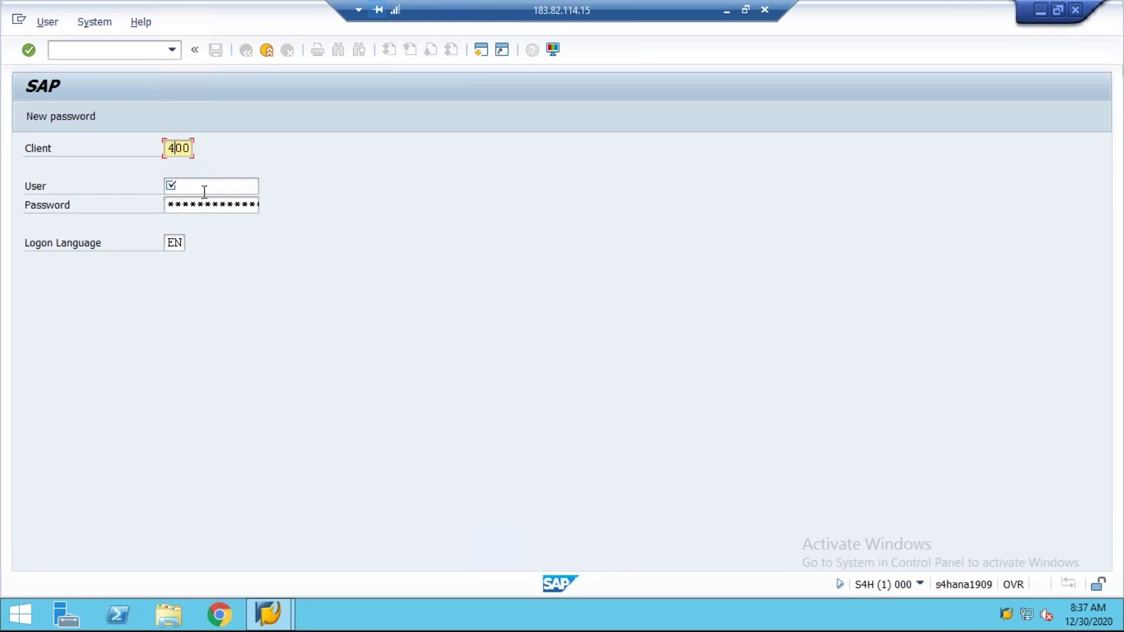
{"action": "left_click", "coordinate": [204, 186]}
{"action": "left_click", "coordinate": [209, 198]}
{"action": "type", "text": "*******"}
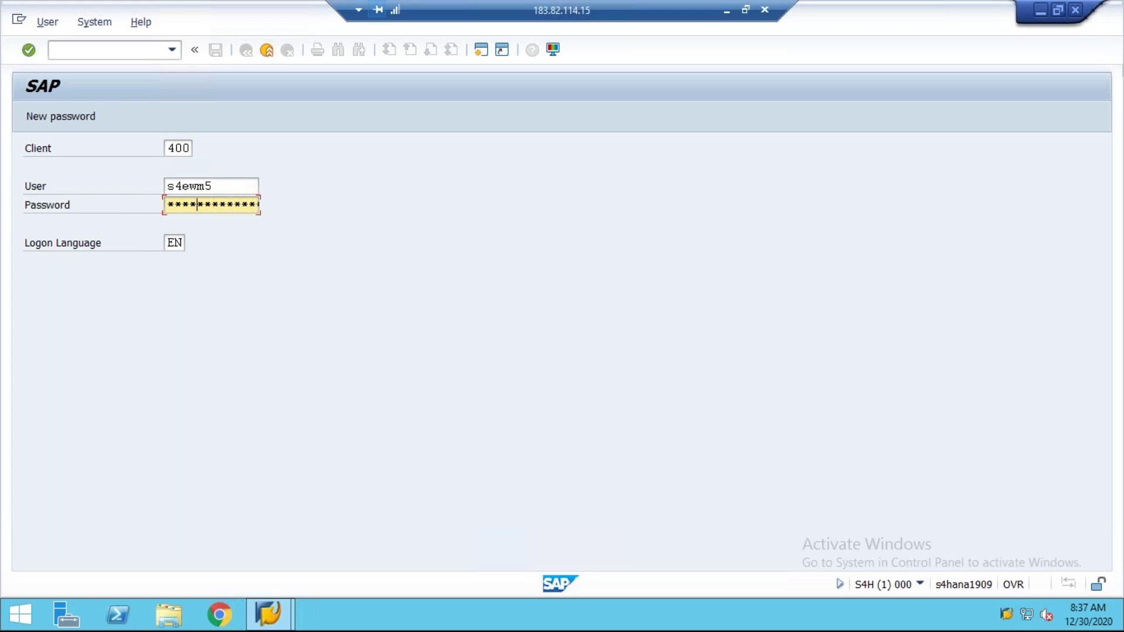
{"action": "key", "text": "Return"}
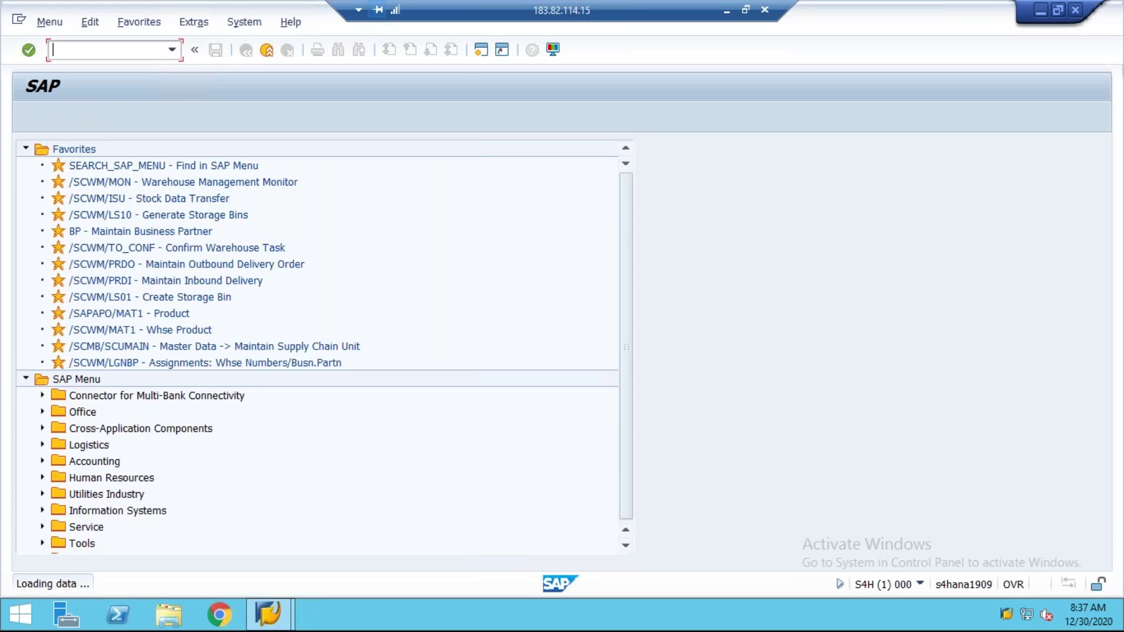
- Open Maintain Supply Chain Unit from the Extended Warehouse Management master data under Logistics
{"action": "left_click", "coordinate": [172, 56]}
{"action": "left_click", "coordinate": [123, 52]}
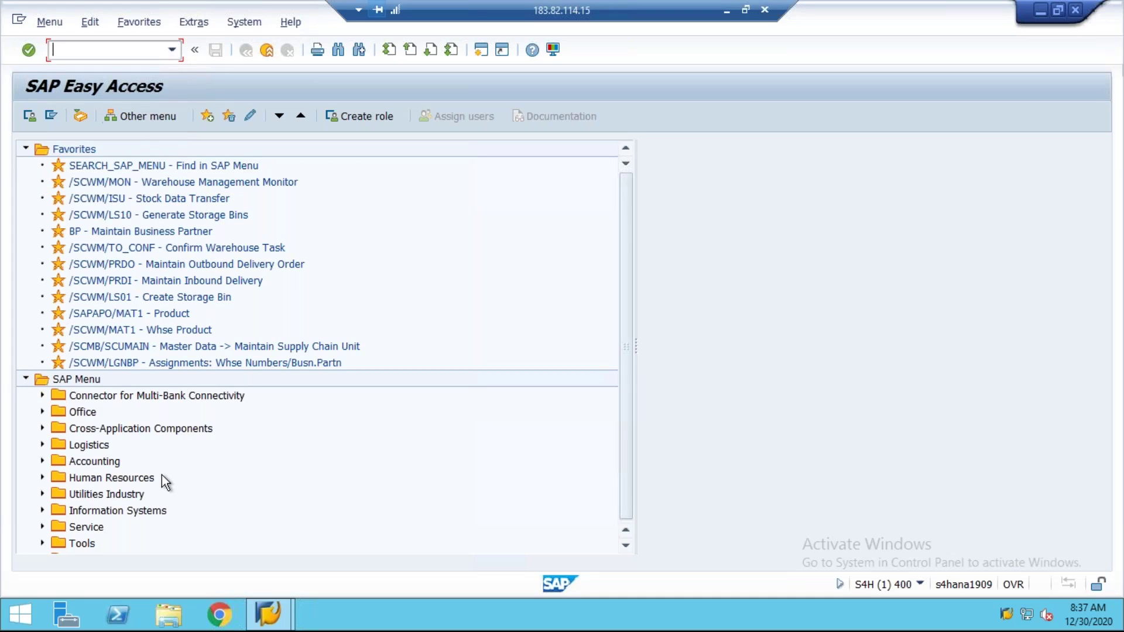
{"action": "left_click", "coordinate": [43, 446]}
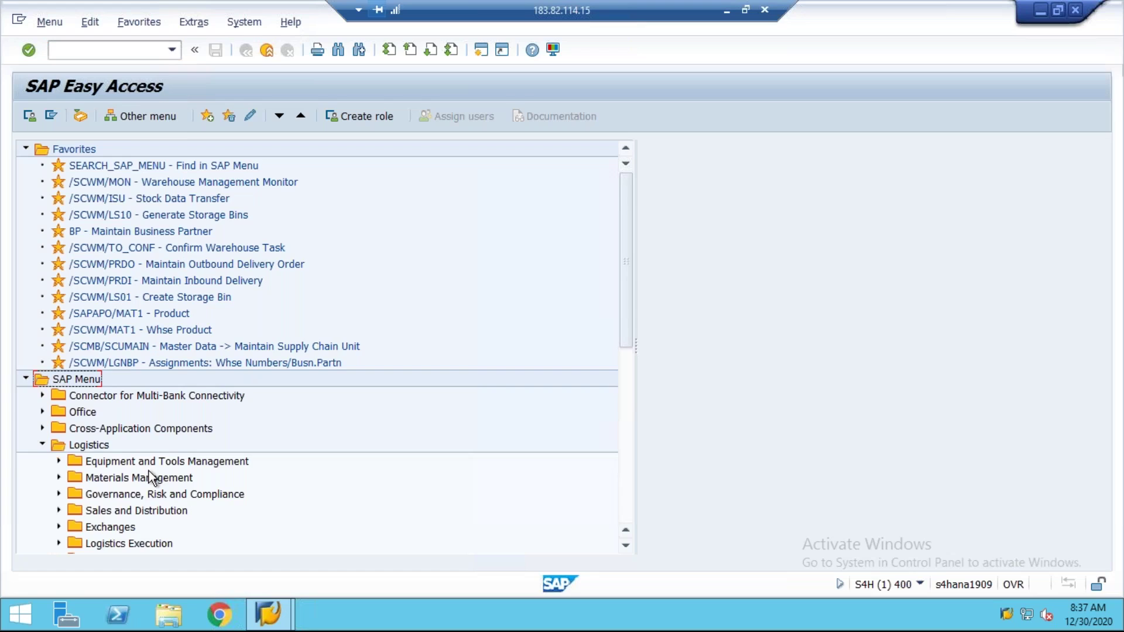
{"action": "scroll", "coordinate": [149, 472], "scroll_direction": "down", "scroll_amount": 4}
{"action": "left_click", "coordinate": [59, 379]}
{"action": "left_click", "coordinate": [75, 396]}
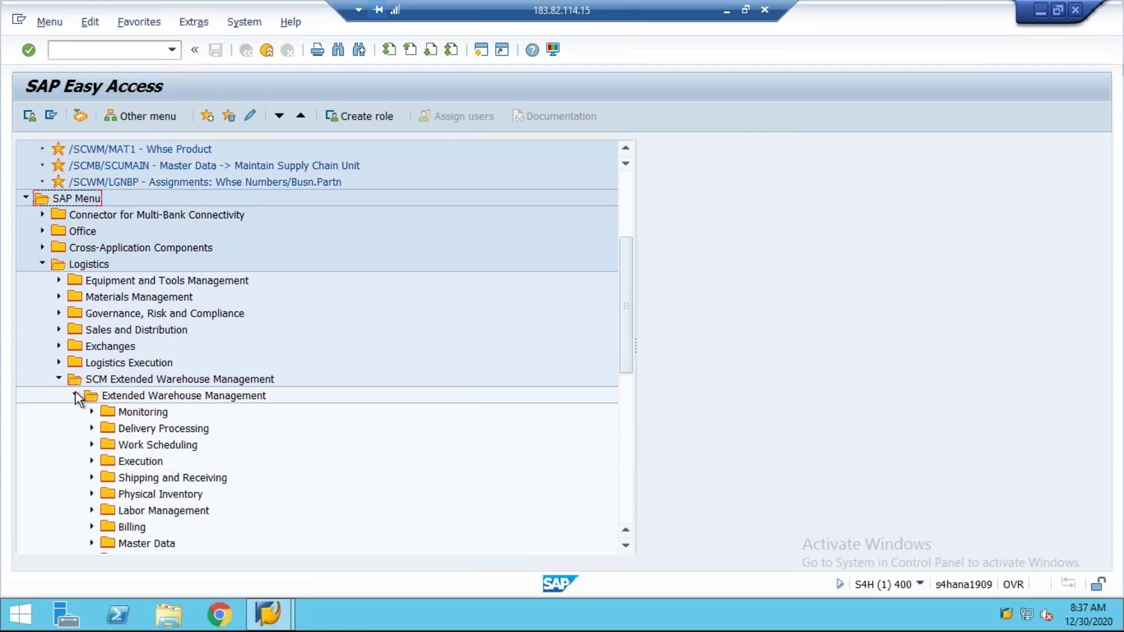
{"action": "scroll", "coordinate": [105, 404], "scroll_direction": "down", "scroll_amount": 3}
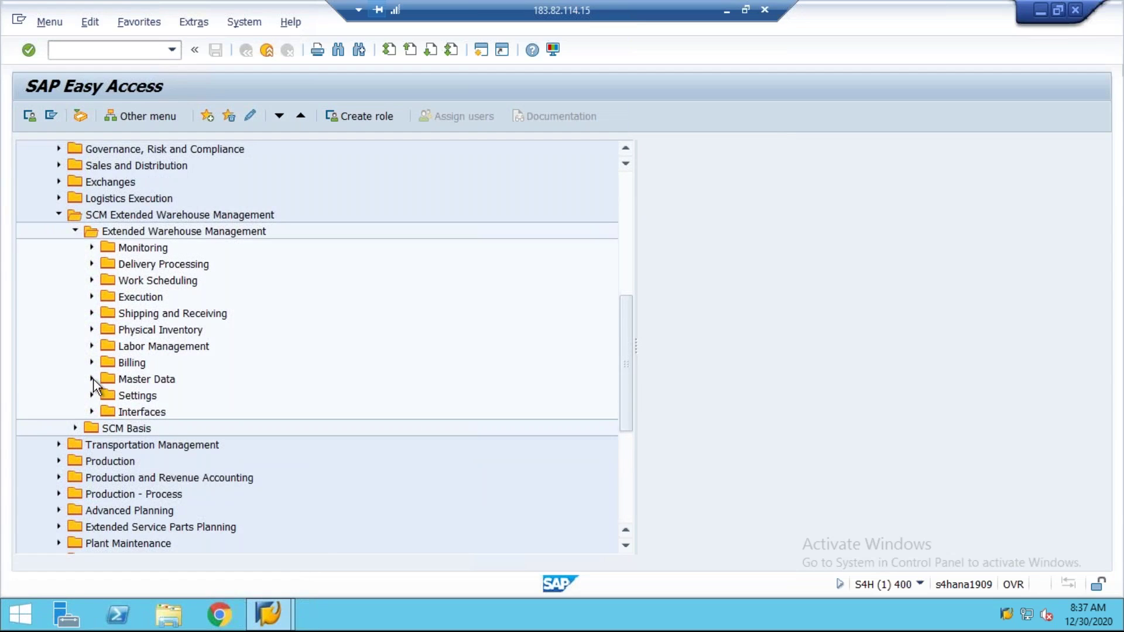
{"action": "left_click", "coordinate": [92, 379]}
{"action": "scroll", "coordinate": [88, 393], "scroll_direction": "down", "scroll_amount": 1}
{"action": "scroll", "coordinate": [89, 394], "scroll_direction": "down", "scroll_amount": 1}
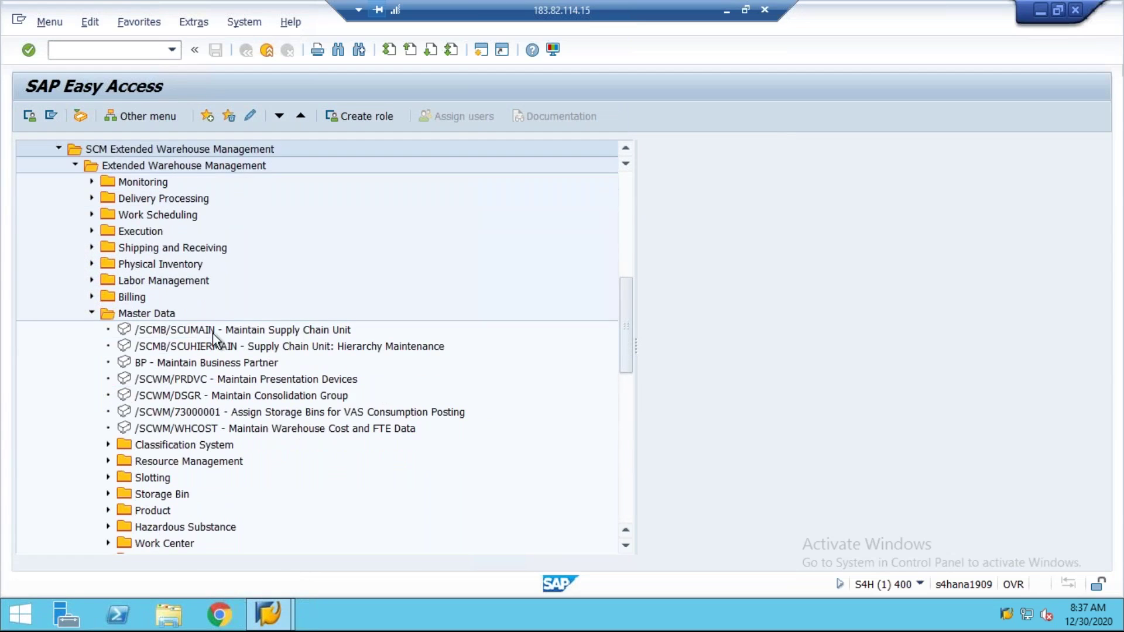
{"action": "double_click", "coordinate": [185, 330]}
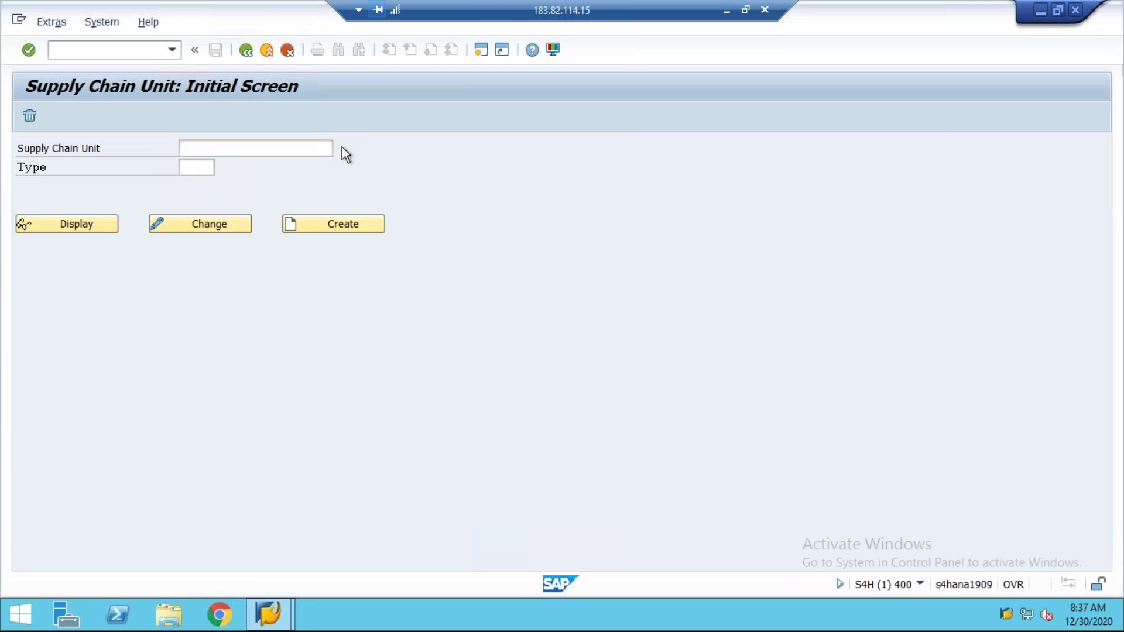
- Look through the list of existing supply chain units without choosing one
{"action": "left_click", "coordinate": [341, 148]}
{"action": "key", "text": "Return"}
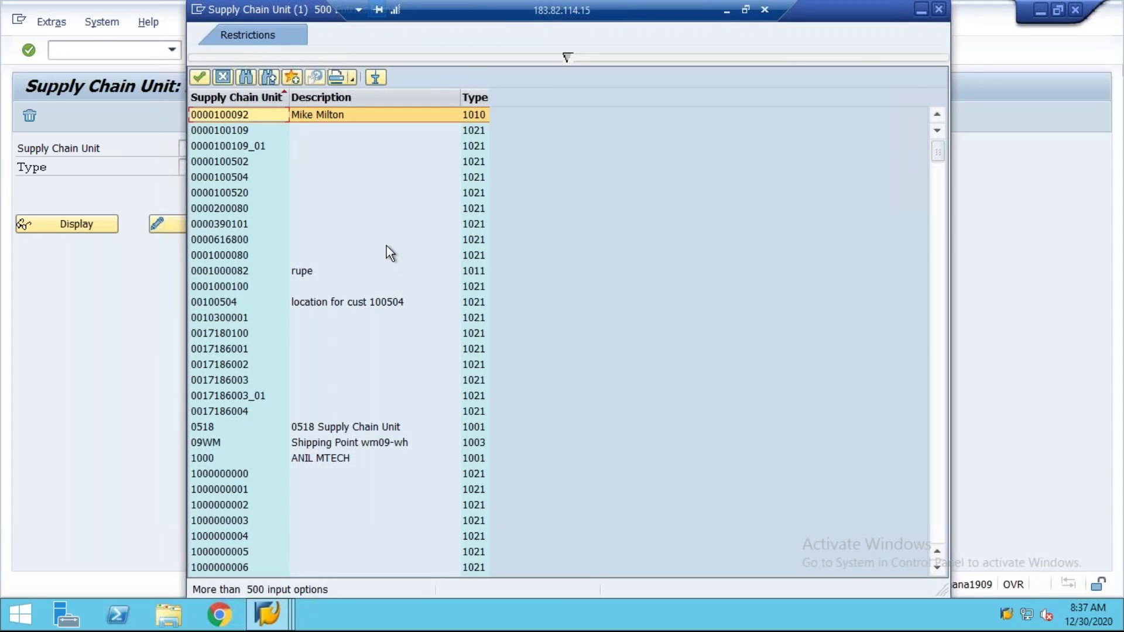
{"action": "scroll", "coordinate": [378, 258], "scroll_direction": "down", "scroll_amount": 15}
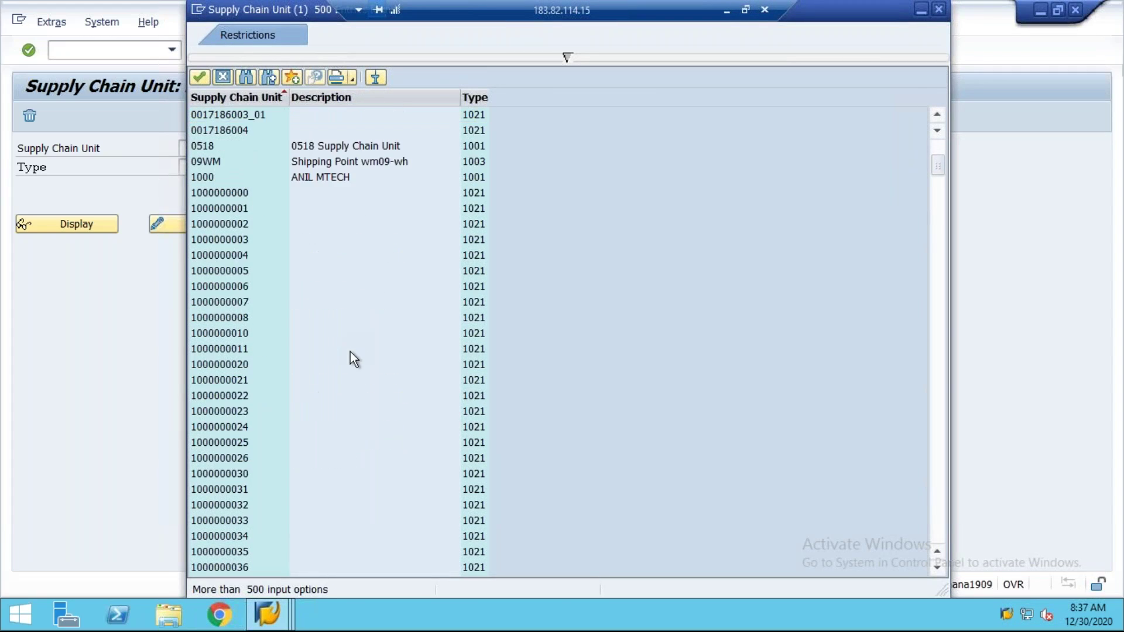
{"action": "left_click", "coordinate": [223, 77]}
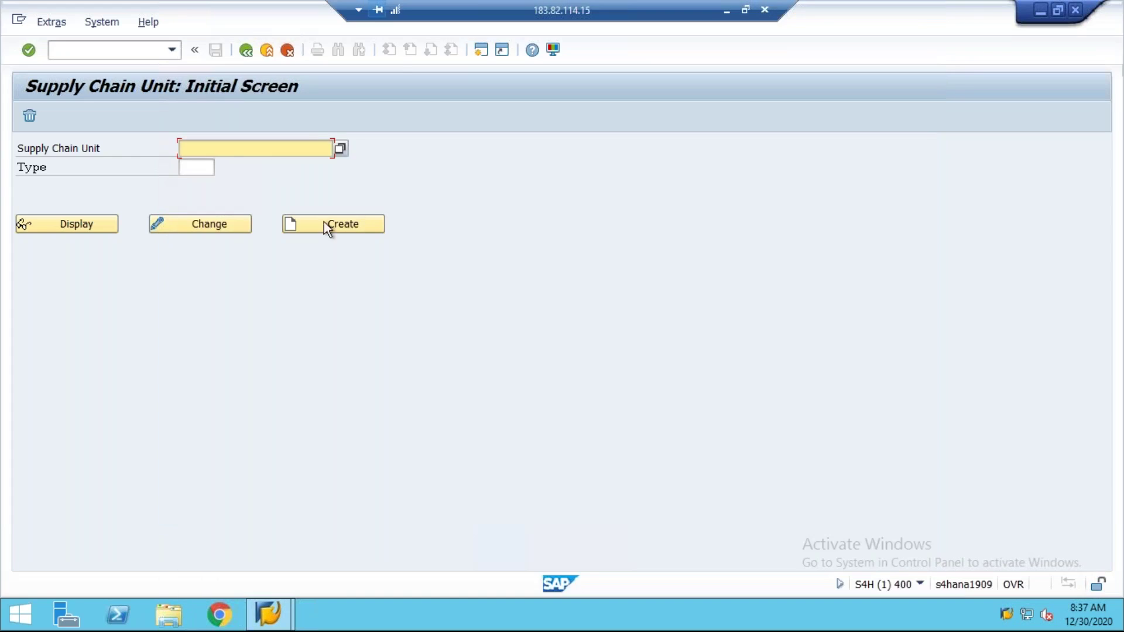
- Open a second SAP session, run spro and display the SAP Reference IMG
{"action": "left_click", "coordinate": [480, 52]}
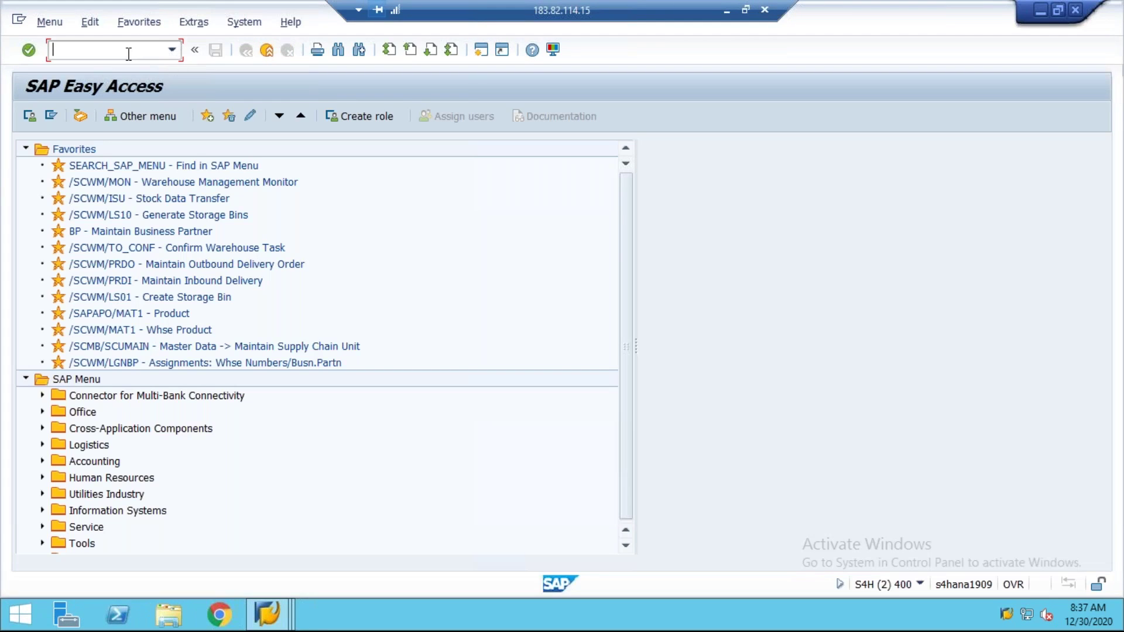
{"action": "type", "text": "spro"}
{"action": "key", "text": "Return"}
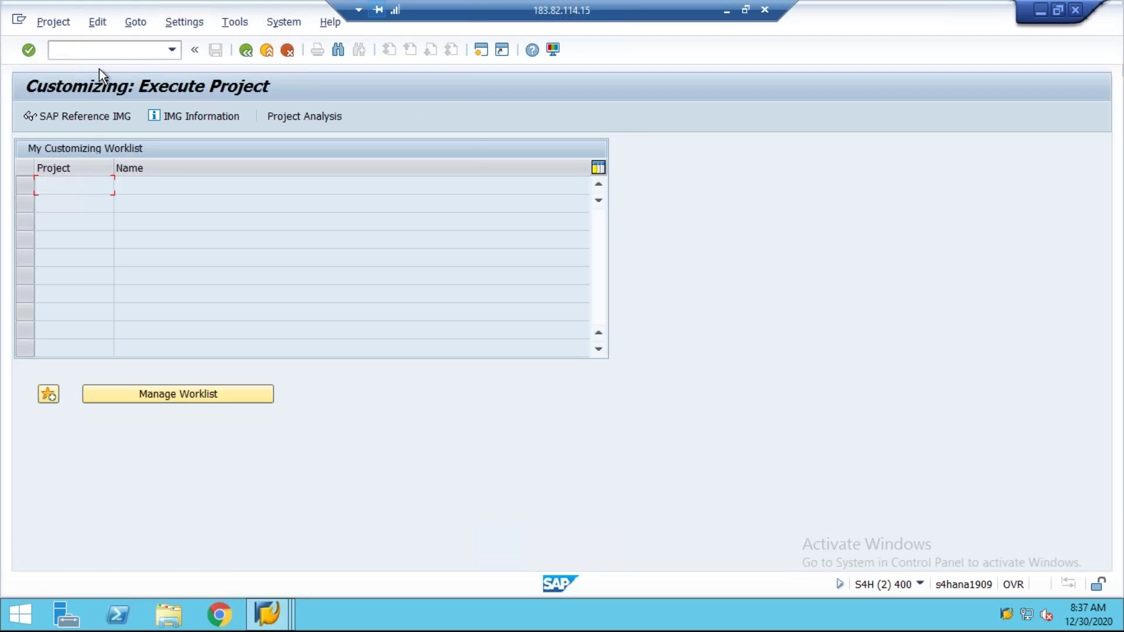
{"action": "left_click", "coordinate": [91, 115]}
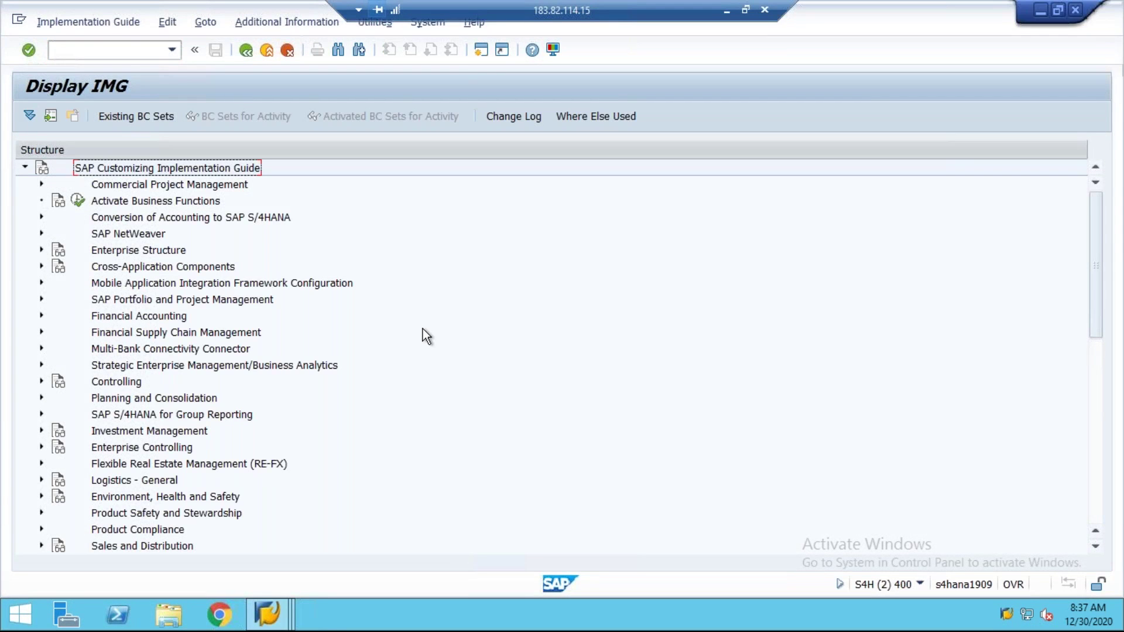
- Open Define Warehouse Number Control in the Extended Warehouse Management master data customizing for warehouse number SRNI
{"action": "scroll", "coordinate": [421, 332], "scroll_direction": "down", "scroll_amount": 5}
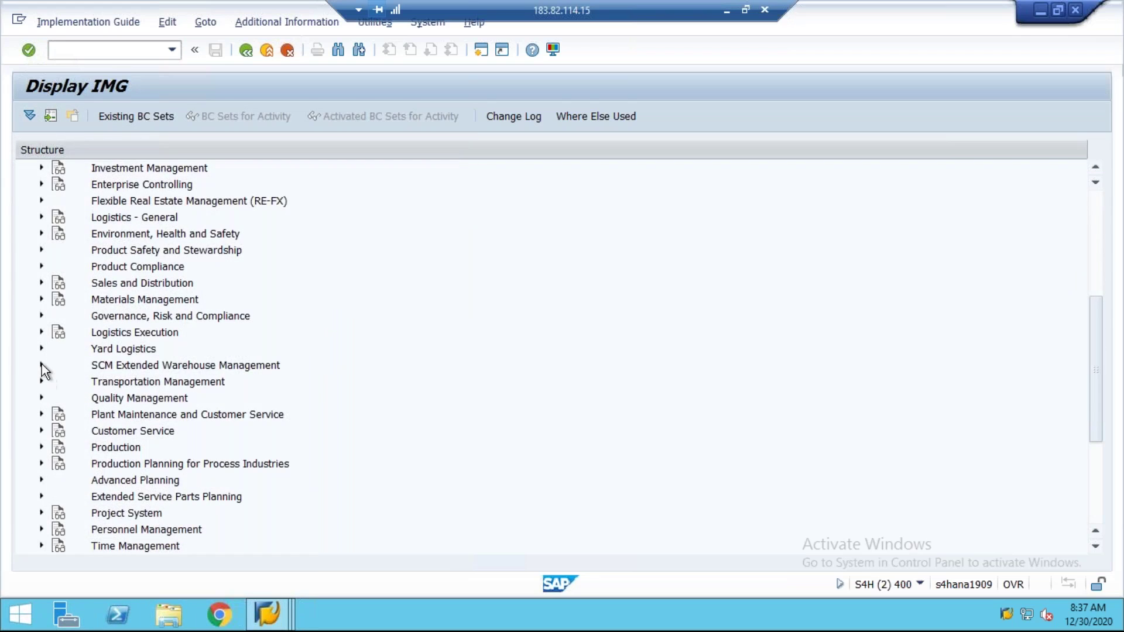
{"action": "left_click", "coordinate": [41, 365]}
{"action": "left_click", "coordinate": [58, 381]}
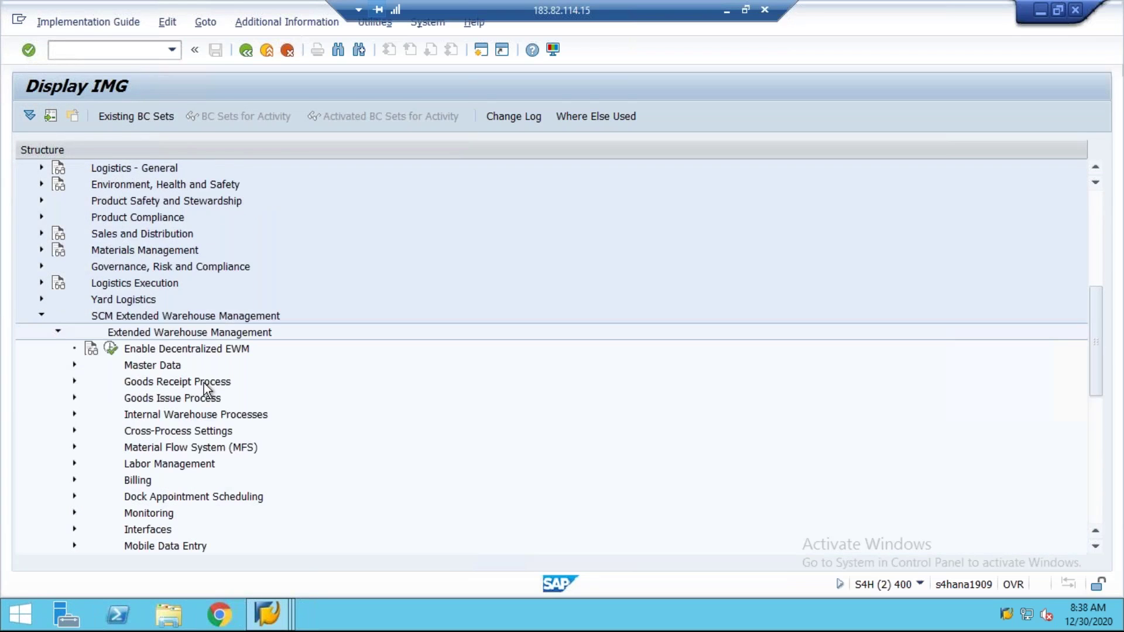
{"action": "left_click", "coordinate": [75, 365]}
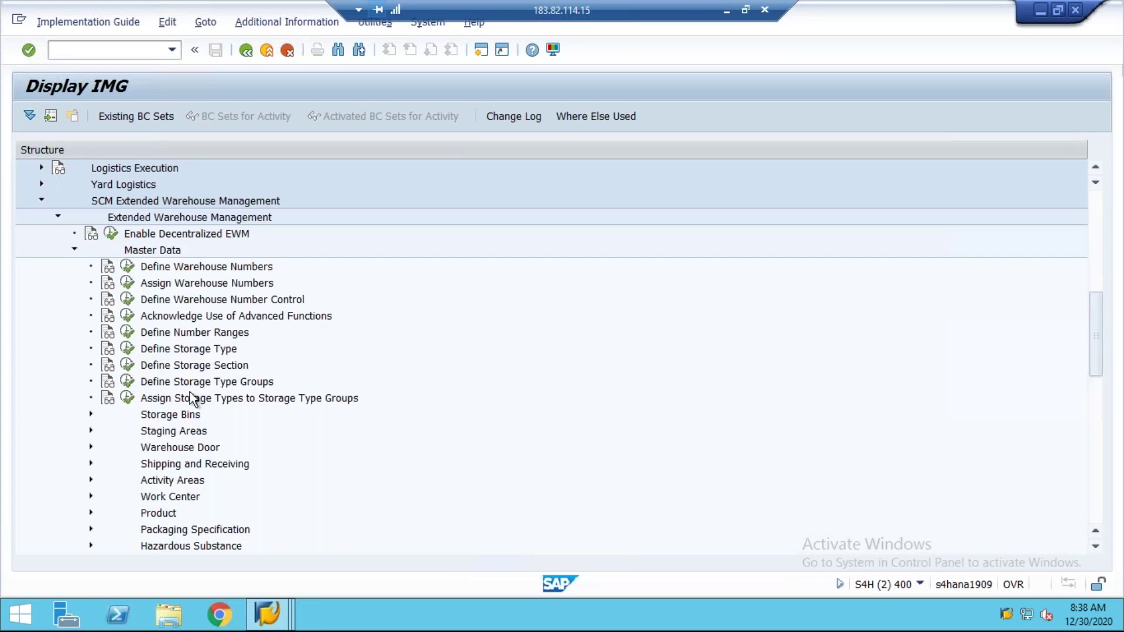
{"action": "left_click", "coordinate": [127, 300]}
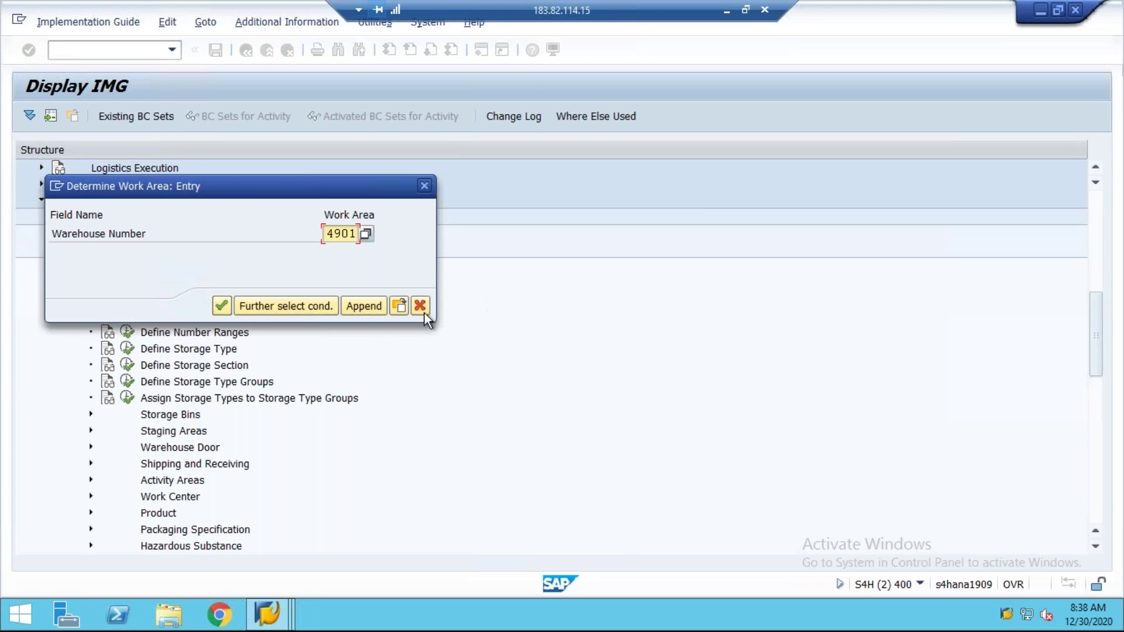
{"action": "left_click_drag", "start_coordinate": [329, 230], "coordinate": [412, 234]}
{"action": "type", "text": "SRW1"}
{"action": "key", "text": "Return"}
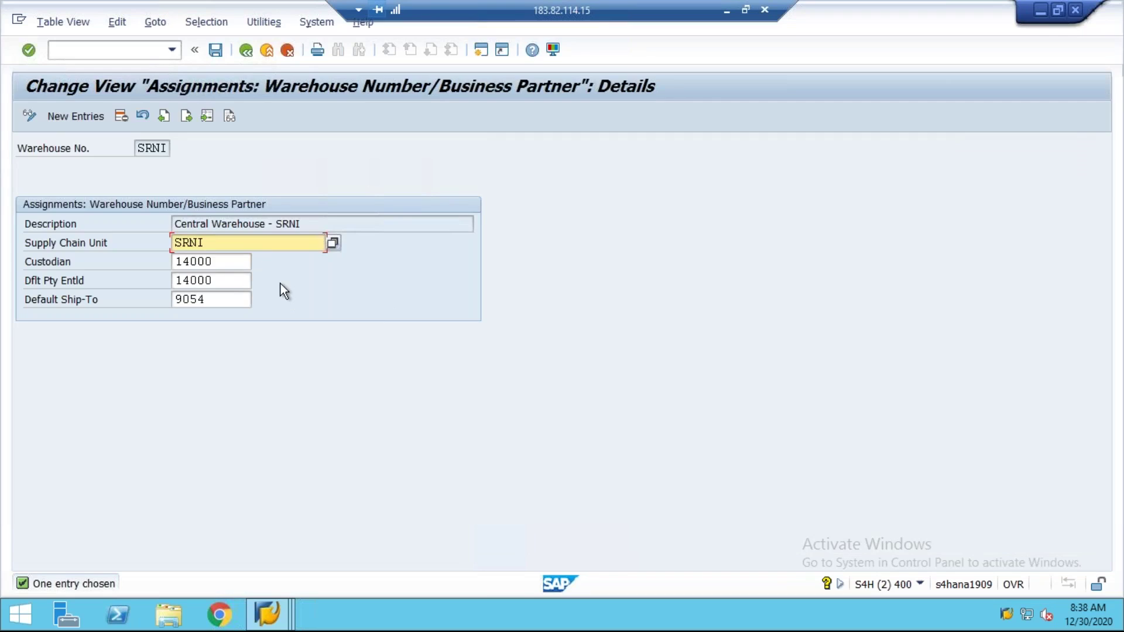
- Check the supply chain unit and warehouse number in the assignment, and return to the Supply Chain Unit session
{"action": "left_click_drag", "start_coordinate": [214, 242], "coordinate": [162, 245]}
{"action": "left_click", "coordinate": [146, 148]}
{"action": "left_click_drag", "start_coordinate": [137, 149], "coordinate": [181, 174]}
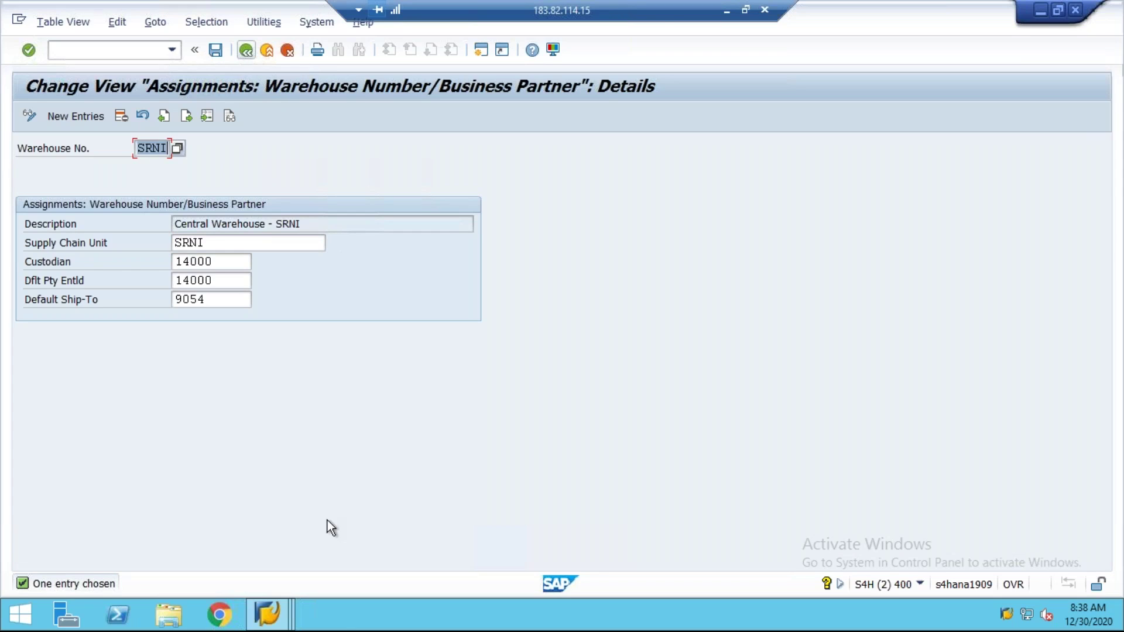
{"action": "left_click", "coordinate": [267, 618]}
{"action": "left_click", "coordinate": [316, 543]}
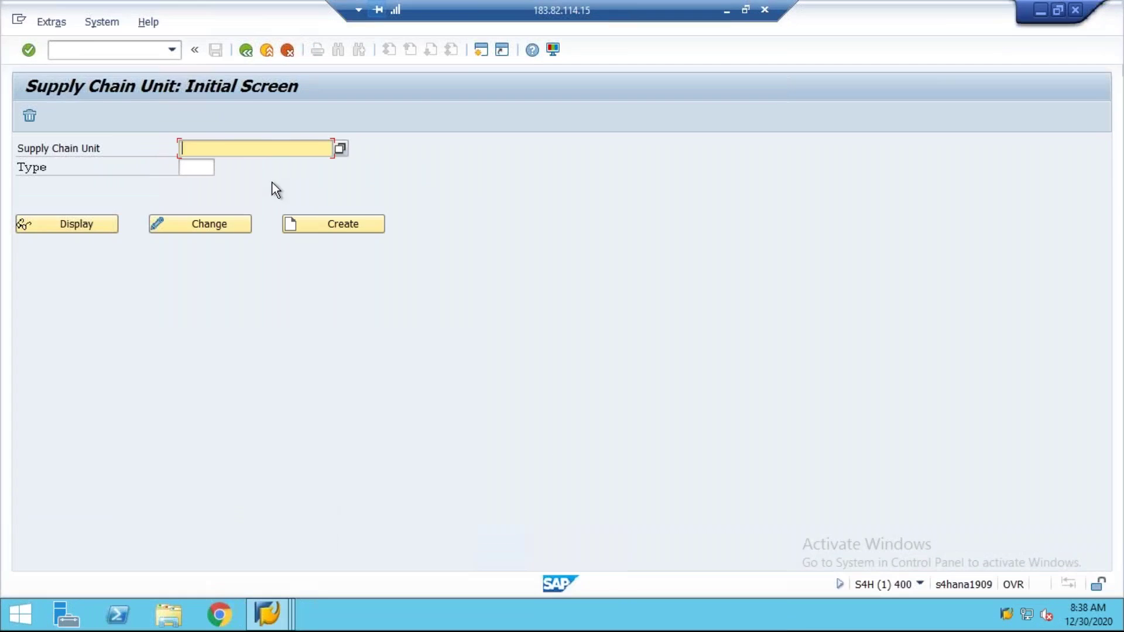
- Display supply chain unit SRNI with type 1001 (Production Plant) and show its alternative business attributes
{"action": "type", "text": "SRNI"}
{"action": "left_click", "coordinate": [188, 168]}
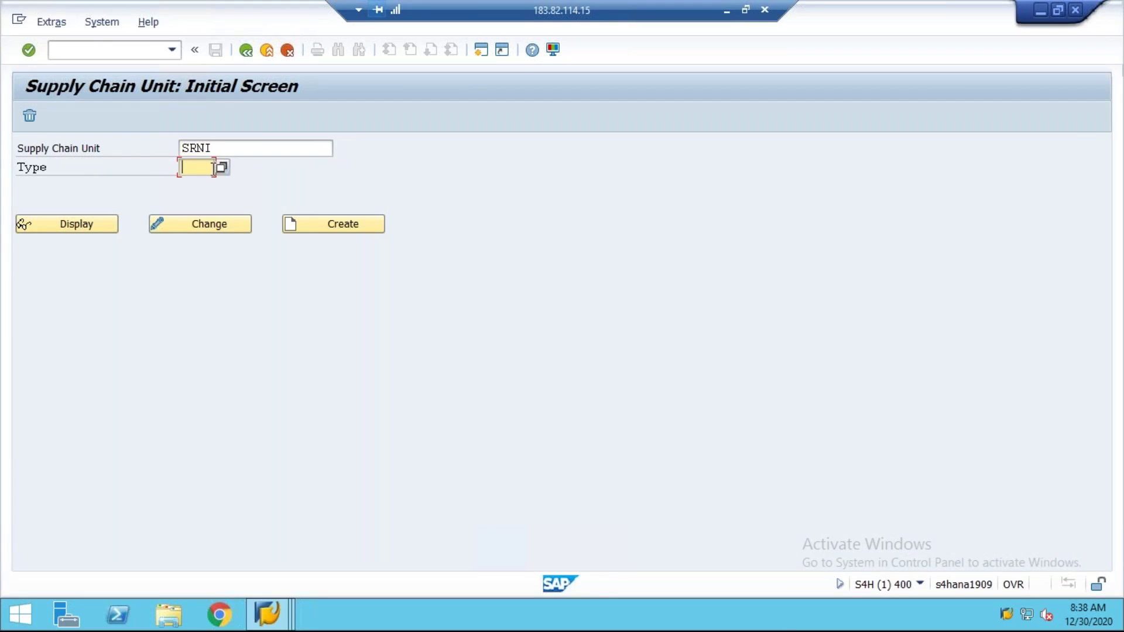
{"action": "left_click", "coordinate": [222, 170]}
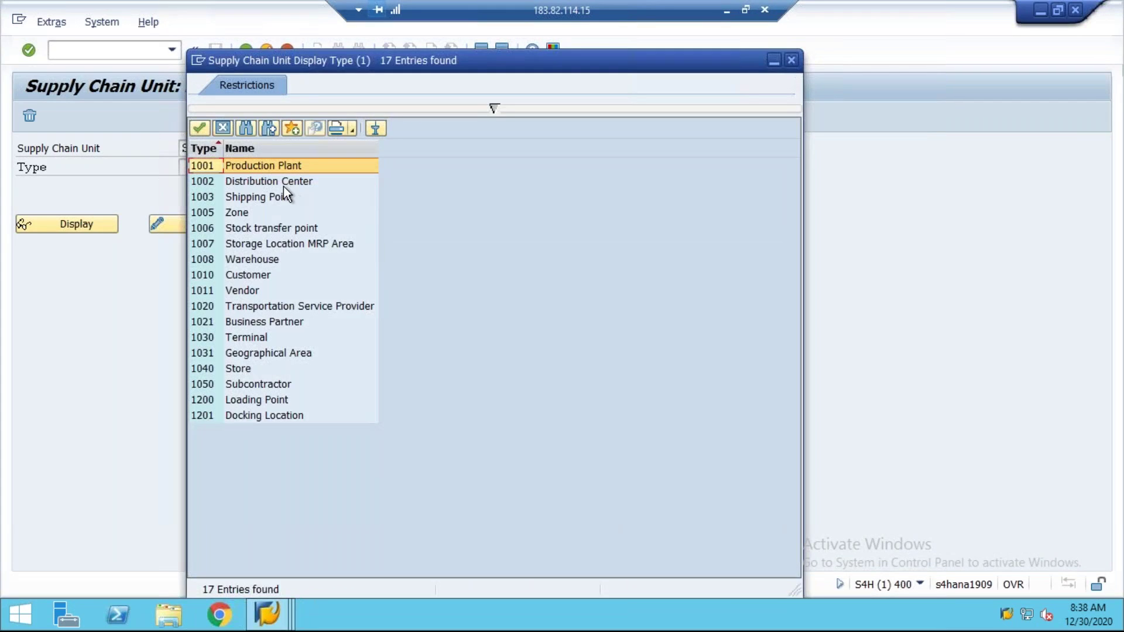
{"action": "double_click", "coordinate": [211, 167]}
{"action": "left_click", "coordinate": [84, 222]}
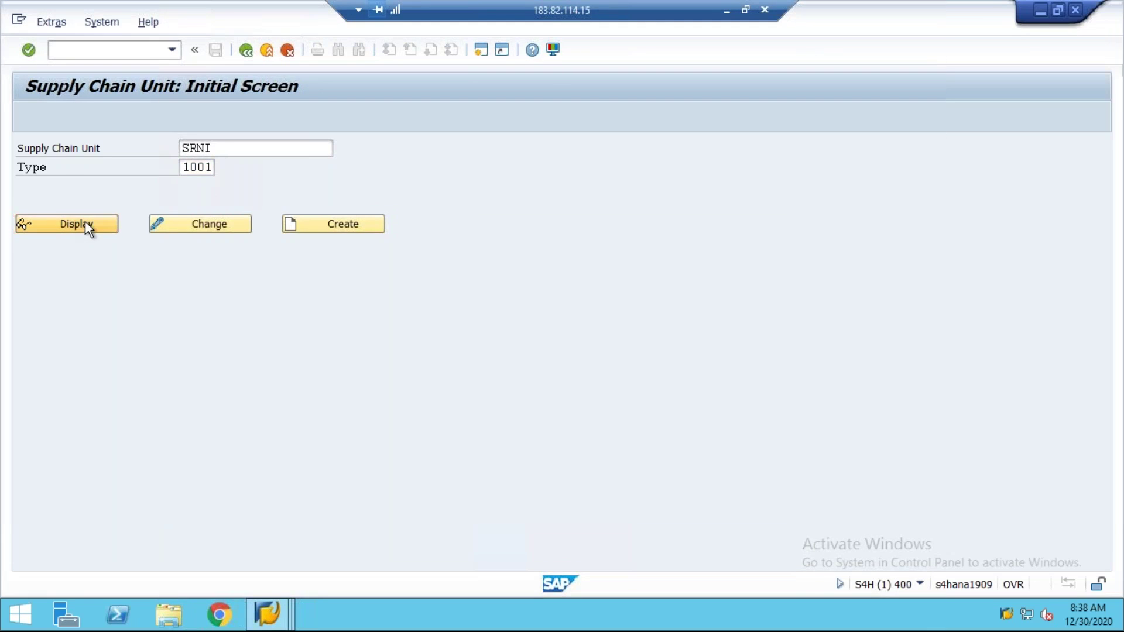
{"action": "left_click", "coordinate": [200, 209]}
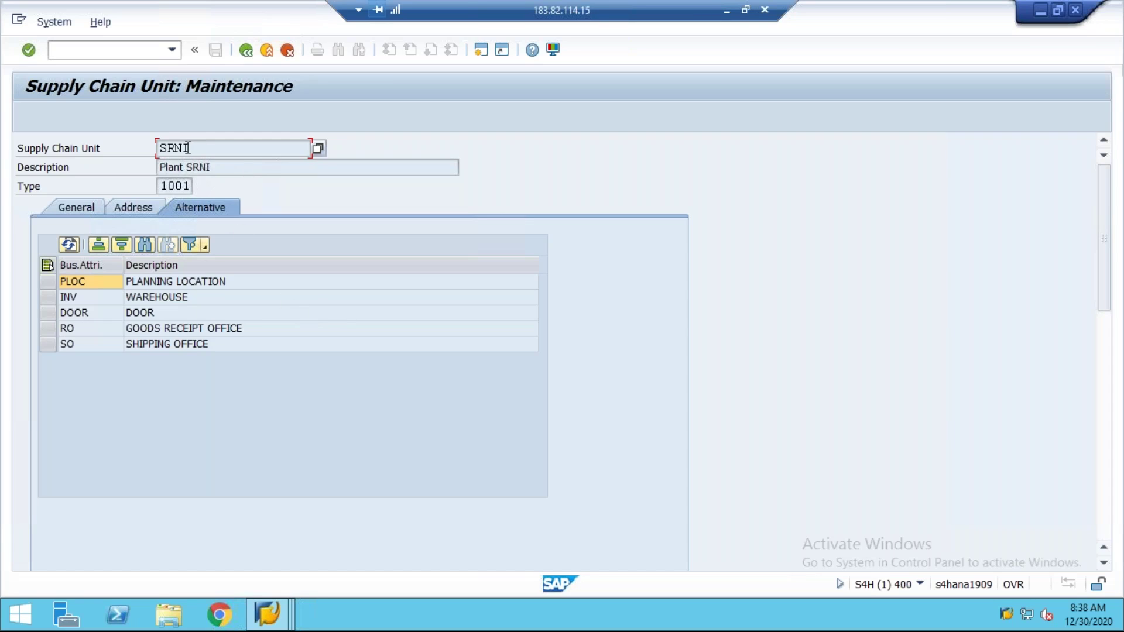
- Examine the supply chain unit's ID and its PLOC planning location and INV warehouse business attributes
{"action": "left_click_drag", "start_coordinate": [202, 148], "coordinate": [153, 149]}
{"action": "left_click", "coordinate": [202, 148]}
{"action": "left_click_drag", "start_coordinate": [185, 148], "coordinate": [159, 148]}
{"action": "left_click", "coordinate": [201, 144]}
{"action": "left_click", "coordinate": [48, 281]}
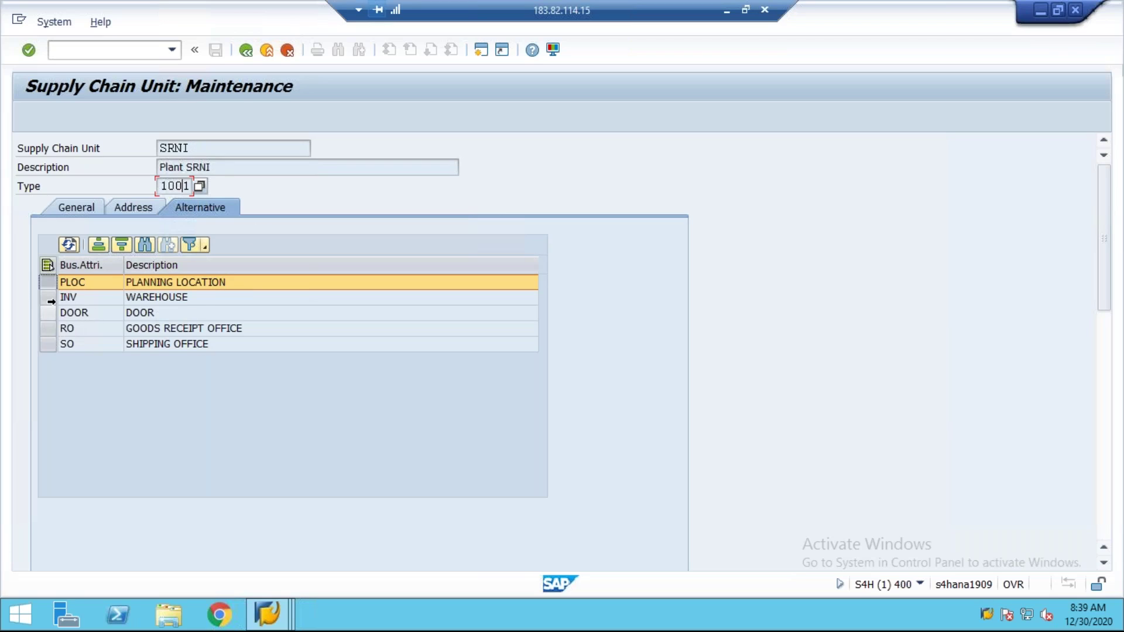
{"action": "left_click", "coordinate": [48, 297]}
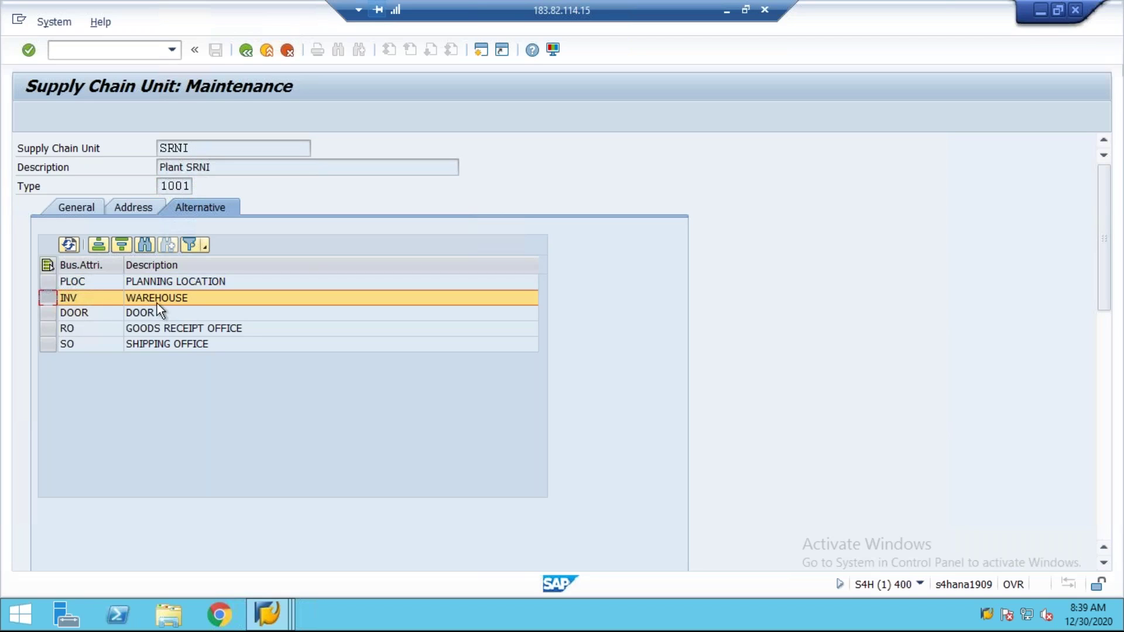
{"action": "left_click", "coordinate": [199, 149]}
{"action": "left_click_drag", "start_coordinate": [194, 147], "coordinate": [146, 147]}
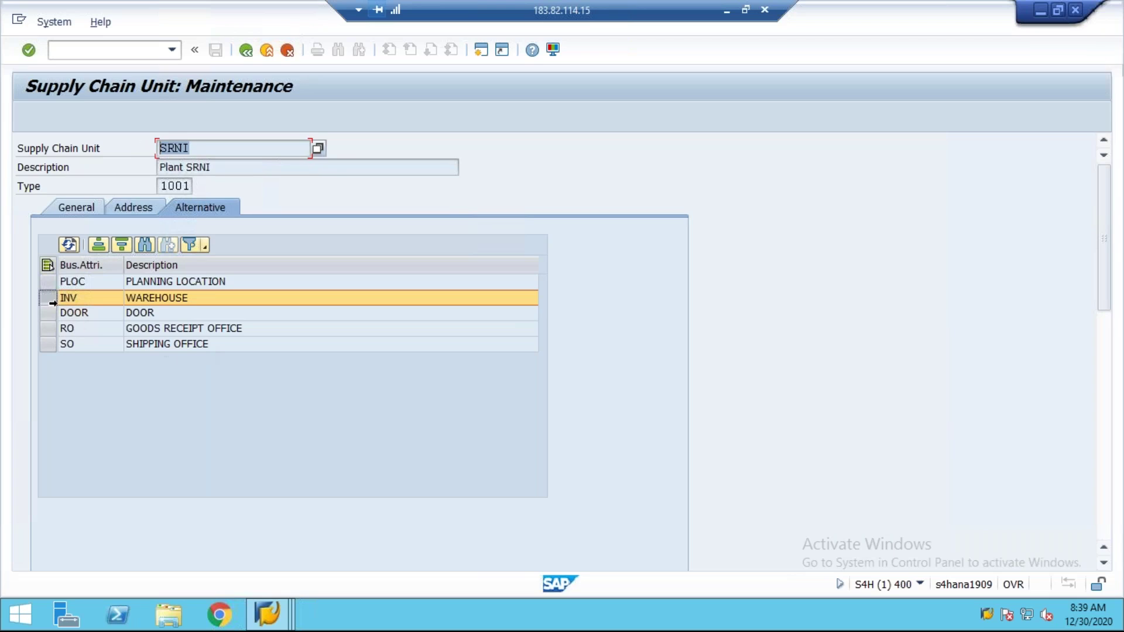
{"action": "left_click", "coordinate": [48, 299]}
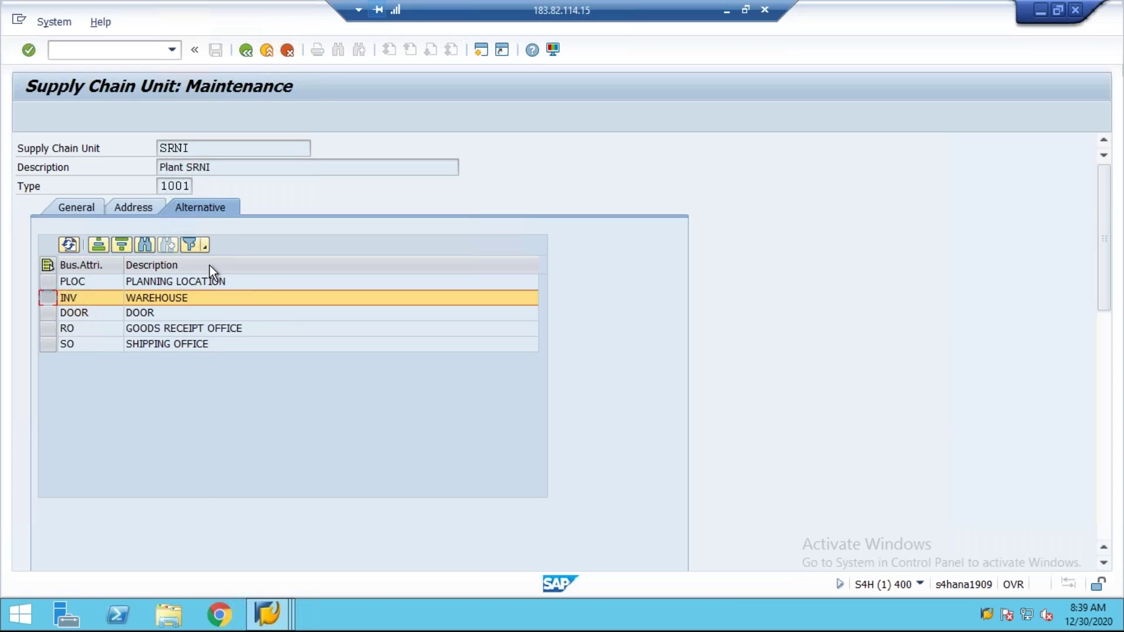
- Return to the customizing tree in the other SAP session and list the available warehouse numbers for Assign Warehouse Numbers
{"action": "left_click", "coordinate": [246, 50]}
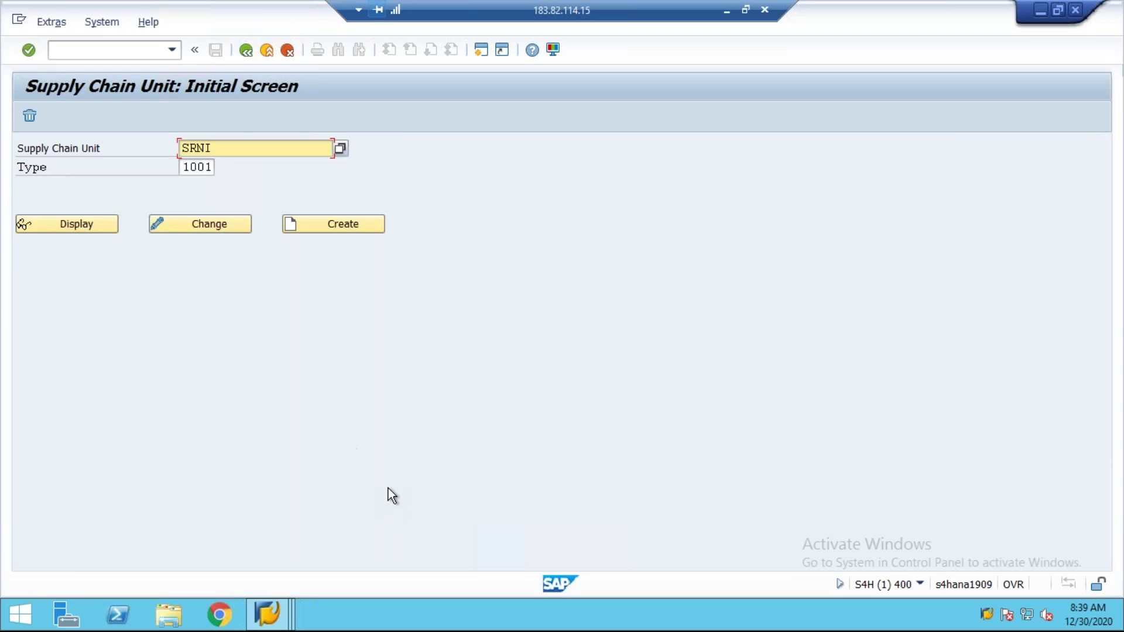
{"action": "mouse_move", "coordinate": [253, 625]}
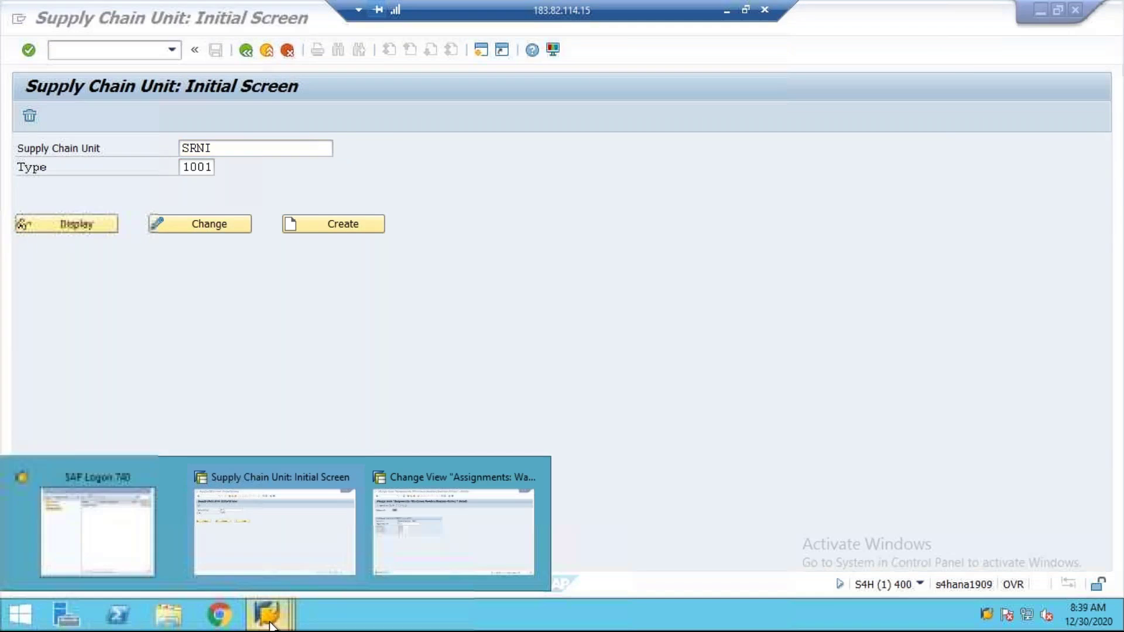
{"action": "left_click", "coordinate": [489, 535]}
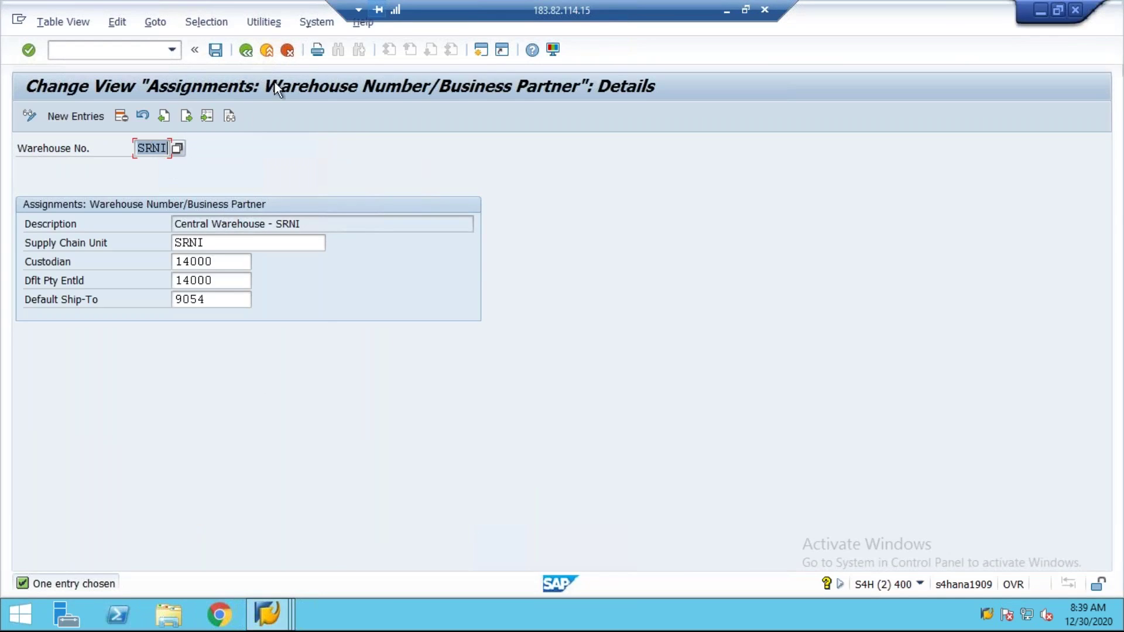
{"action": "left_click", "coordinate": [246, 51]}
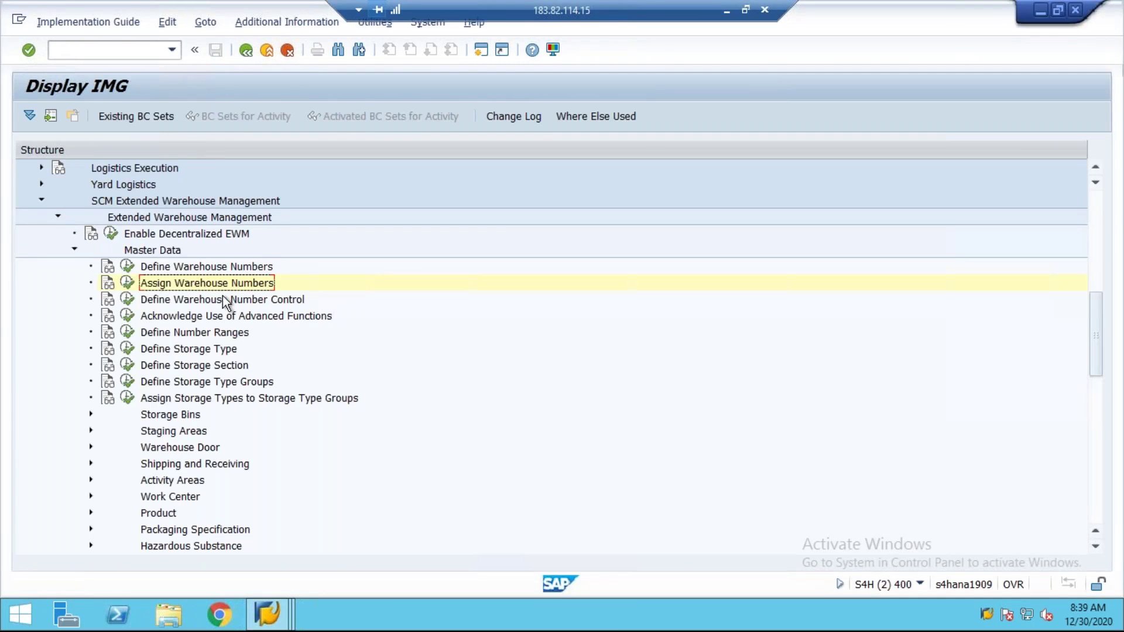
{"action": "left_click", "coordinate": [127, 283]}
{"action": "left_click", "coordinate": [366, 235]}
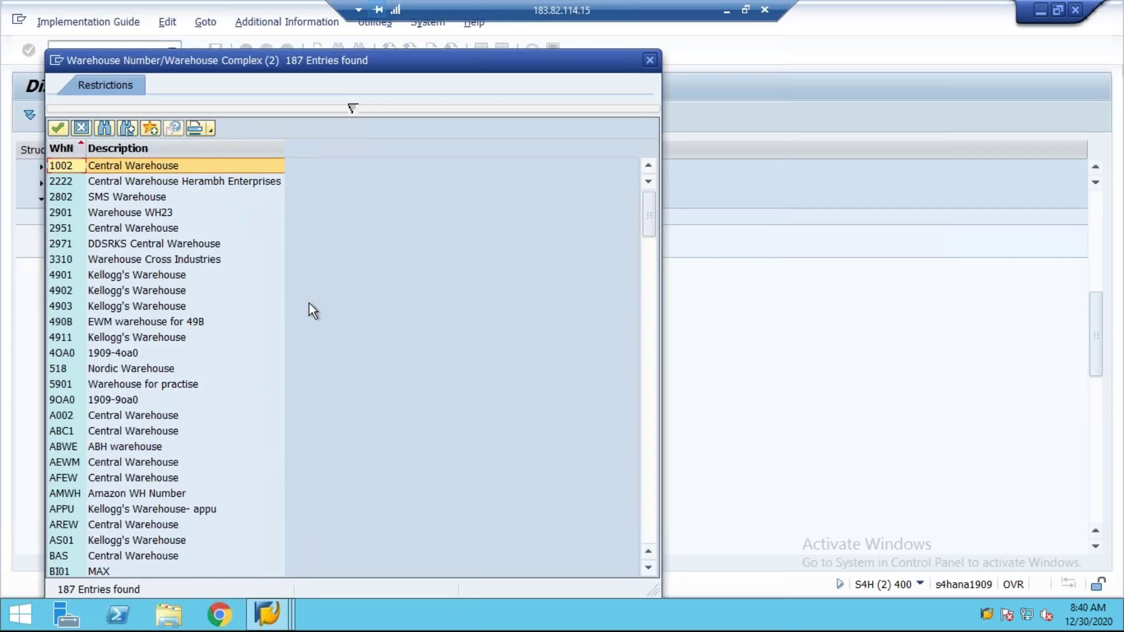
- Examine the list of warehouse numbers and descriptions, comparing the Kellogg's Warehouse entries 4901, 4902 and 4903
{"action": "scroll", "coordinate": [305, 398], "scroll_direction": "down", "scroll_amount": 20}
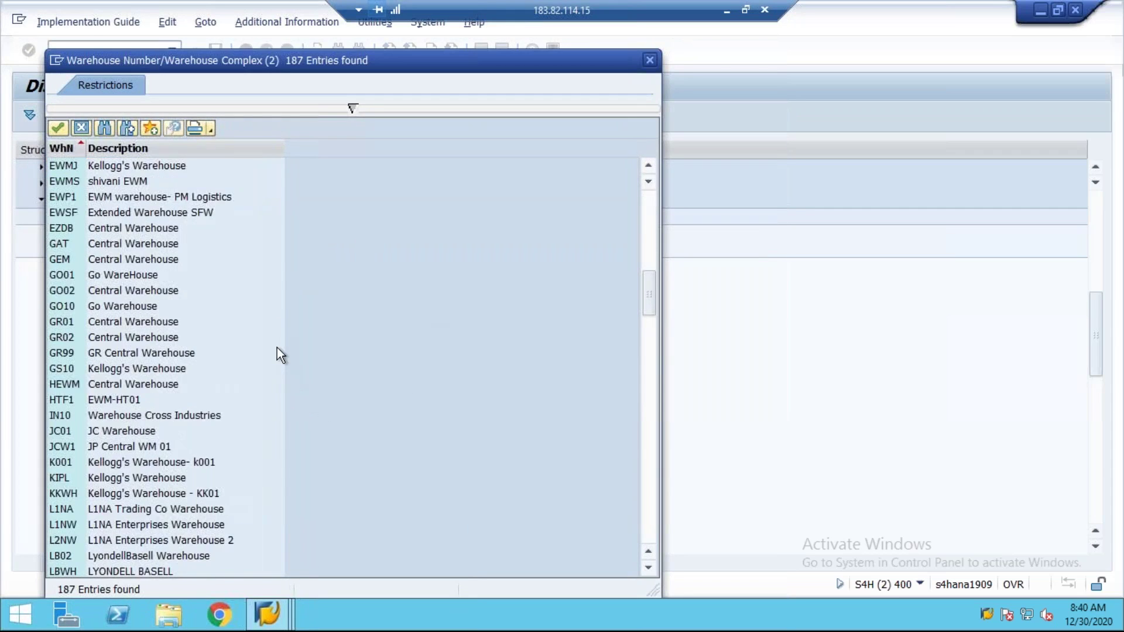
{"action": "scroll", "coordinate": [292, 337], "scroll_direction": "down", "scroll_amount": 20}
{"action": "scroll", "coordinate": [351, 310], "scroll_direction": "up", "scroll_amount": 4}
{"action": "scroll", "coordinate": [386, 316], "scroll_direction": "up", "scroll_amount": 1}
{"action": "left_click_drag", "start_coordinate": [645, 476], "coordinate": [628, 195]}
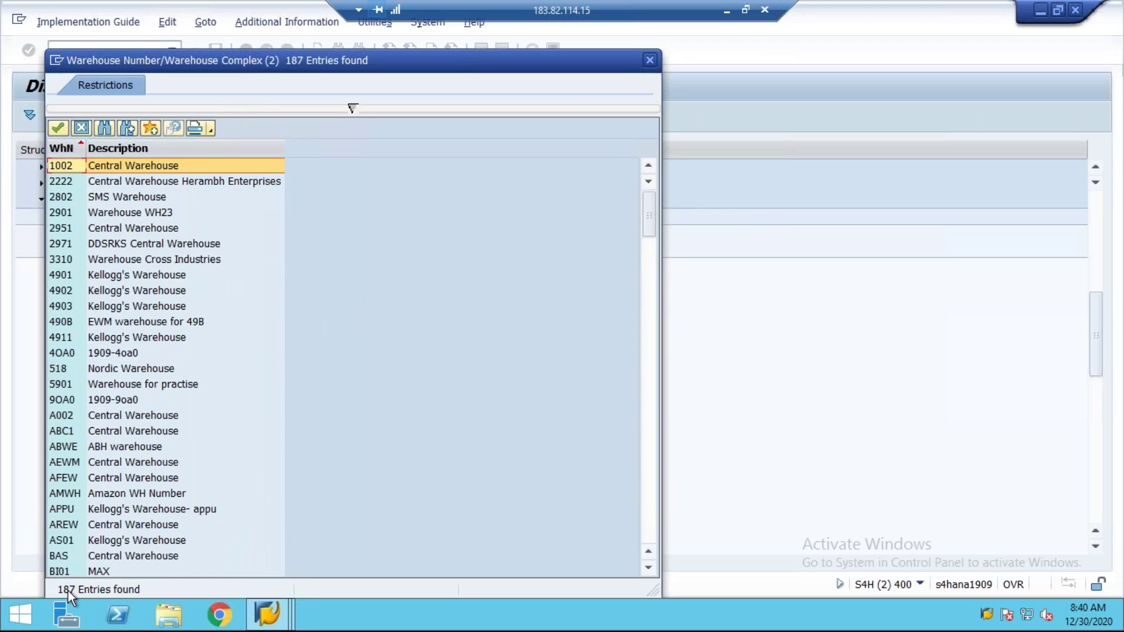
{"action": "left_click", "coordinate": [115, 431]}
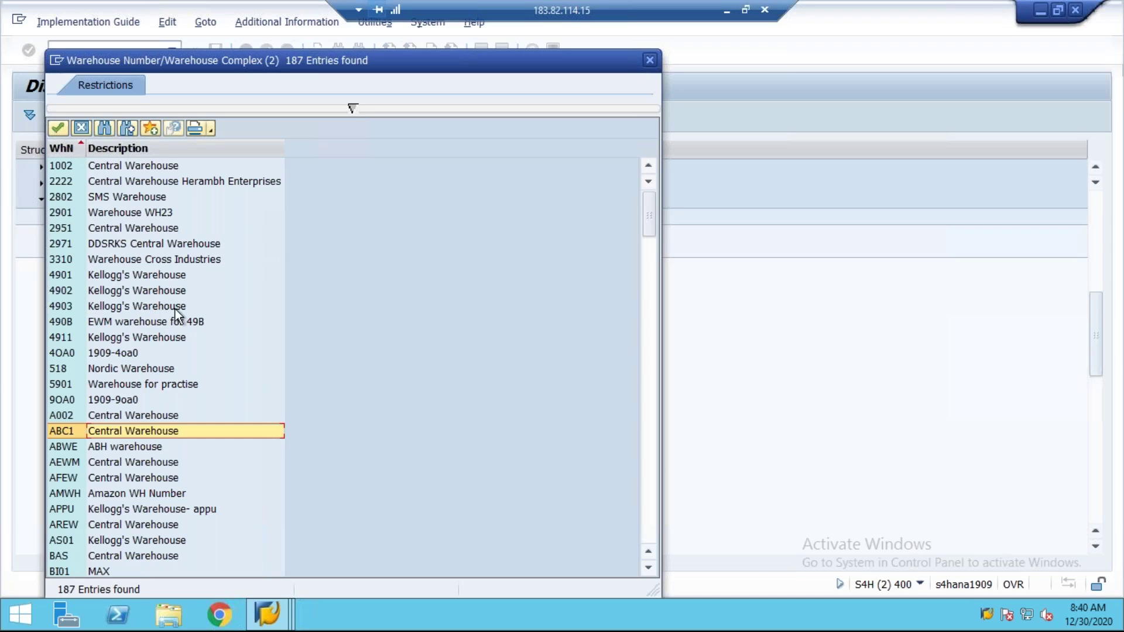
{"action": "left_click", "coordinate": [68, 290]}
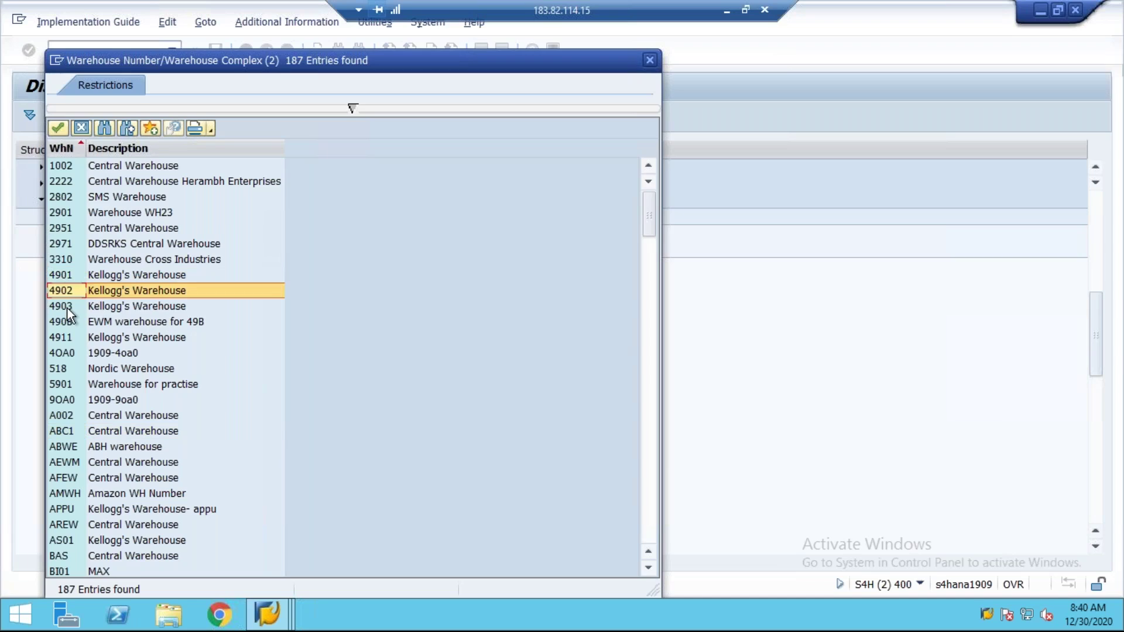
{"action": "left_click", "coordinate": [68, 306]}
{"action": "left_click", "coordinate": [71, 272]}
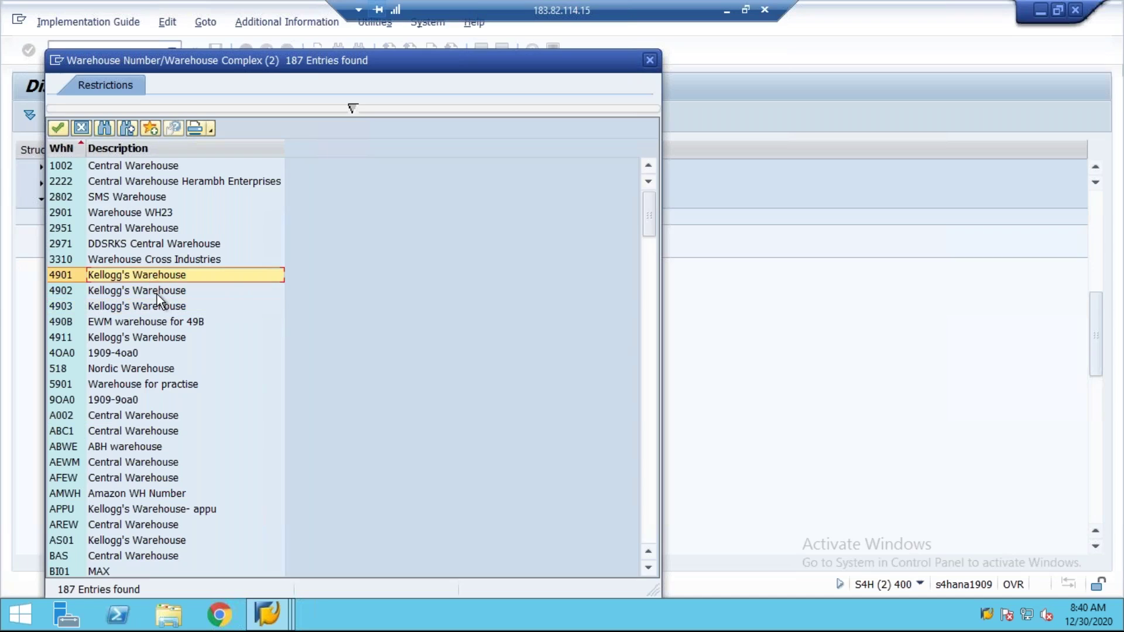
{"action": "left_click", "coordinate": [127, 309]}
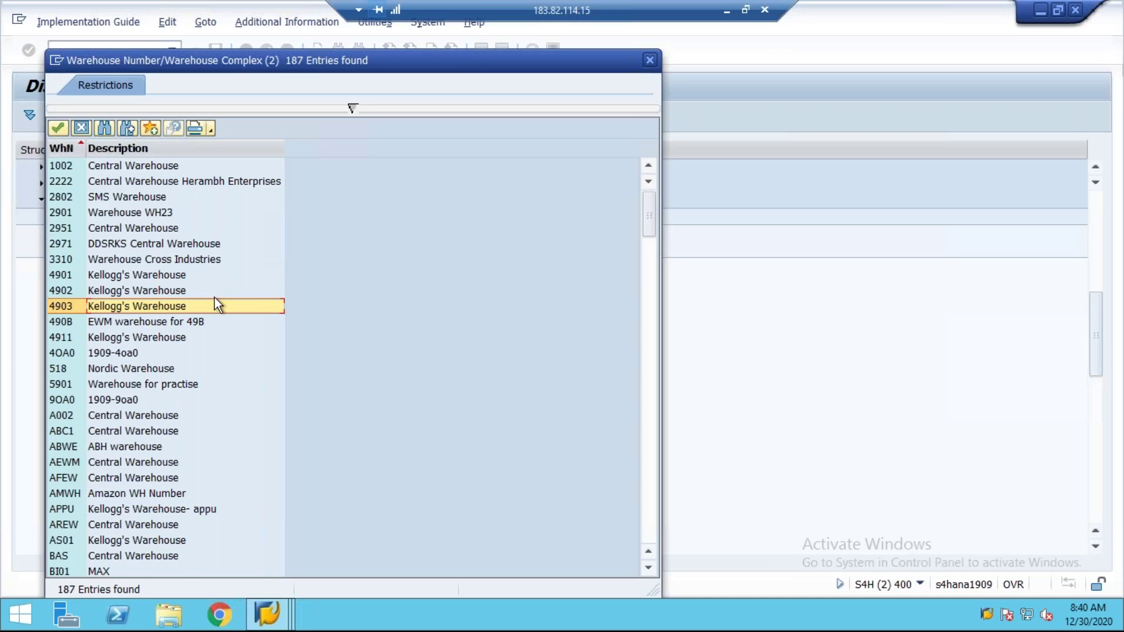
{"action": "scroll", "coordinate": [140, 287], "scroll_direction": "down", "scroll_amount": 2}
{"action": "scroll", "coordinate": [138, 294], "scroll_direction": "up", "scroll_amount": 2}
- Display the business partner assignments for warehouse number 4901 and return to the customizing tree
{"action": "double_click", "coordinate": [59, 276]}
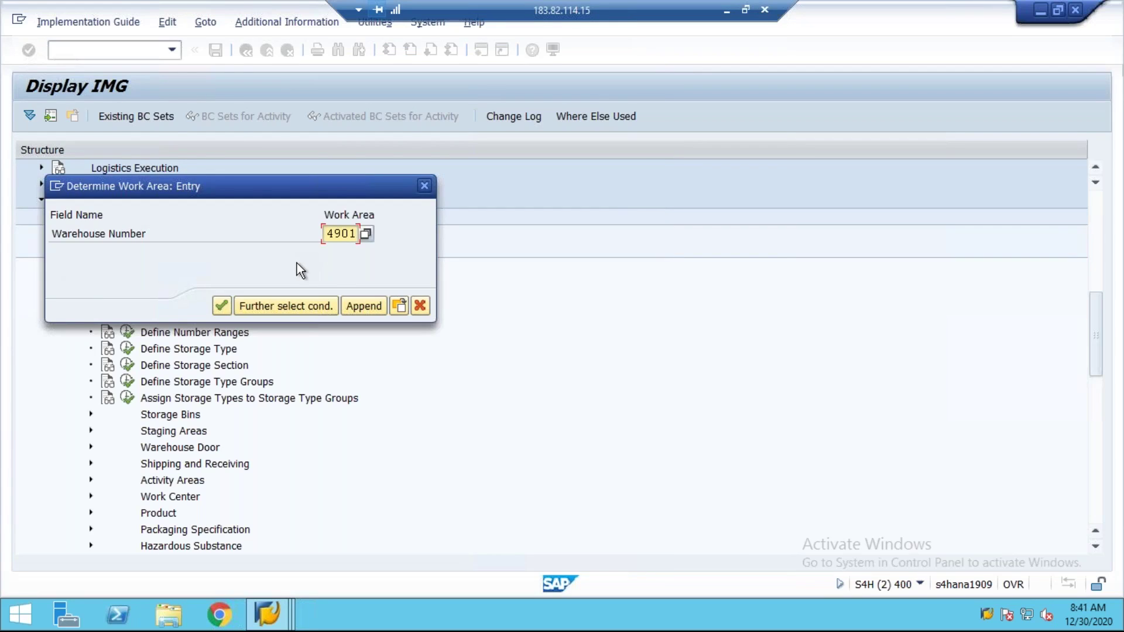
{"action": "left_click", "coordinate": [226, 309]}
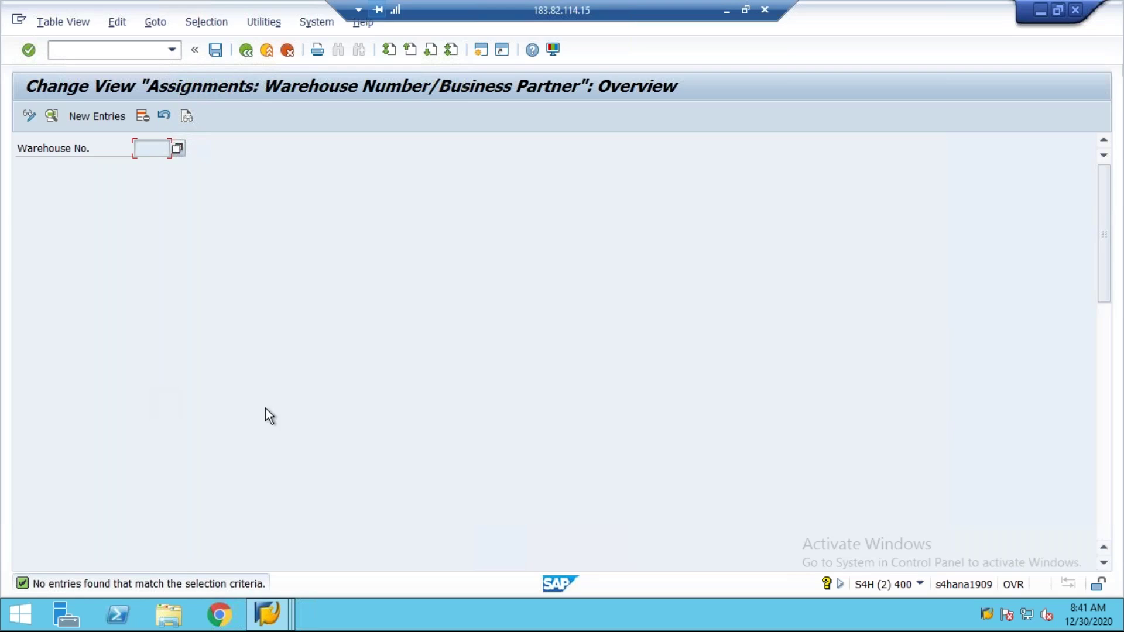
{"action": "left_click", "coordinate": [245, 51]}
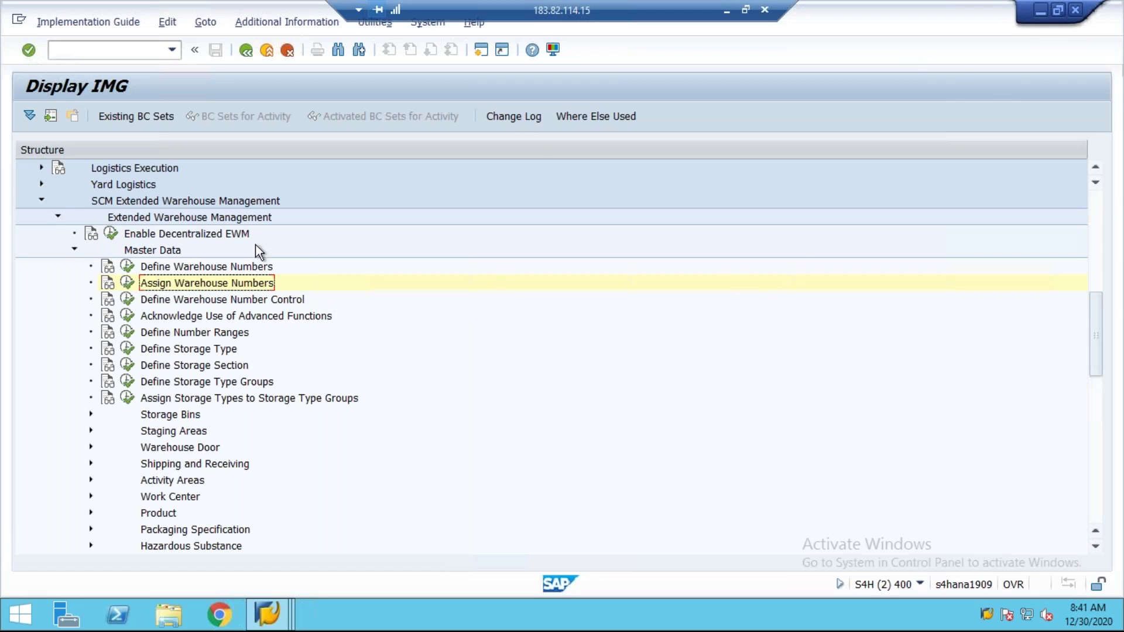
- Check the supply chain unit entry in the Supply Chain Unit session and return to the customizing session
{"action": "left_click", "coordinate": [1040, 11]}
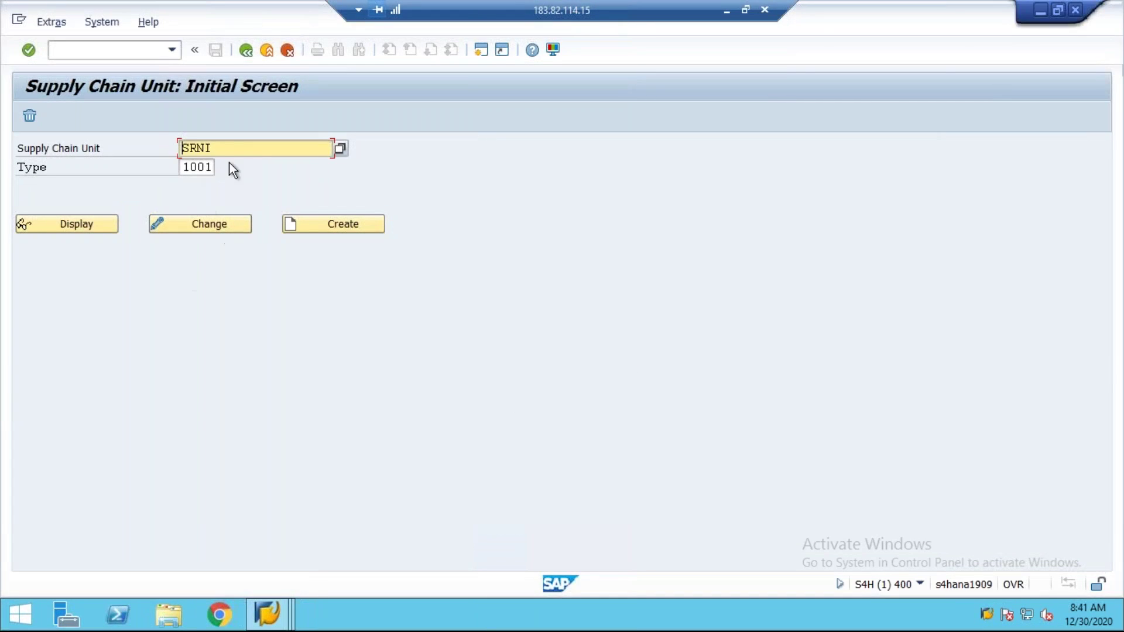
{"action": "left_click", "coordinate": [222, 148]}
{"action": "left_click", "coordinate": [267, 615]}
{"action": "left_click", "coordinate": [451, 530]}
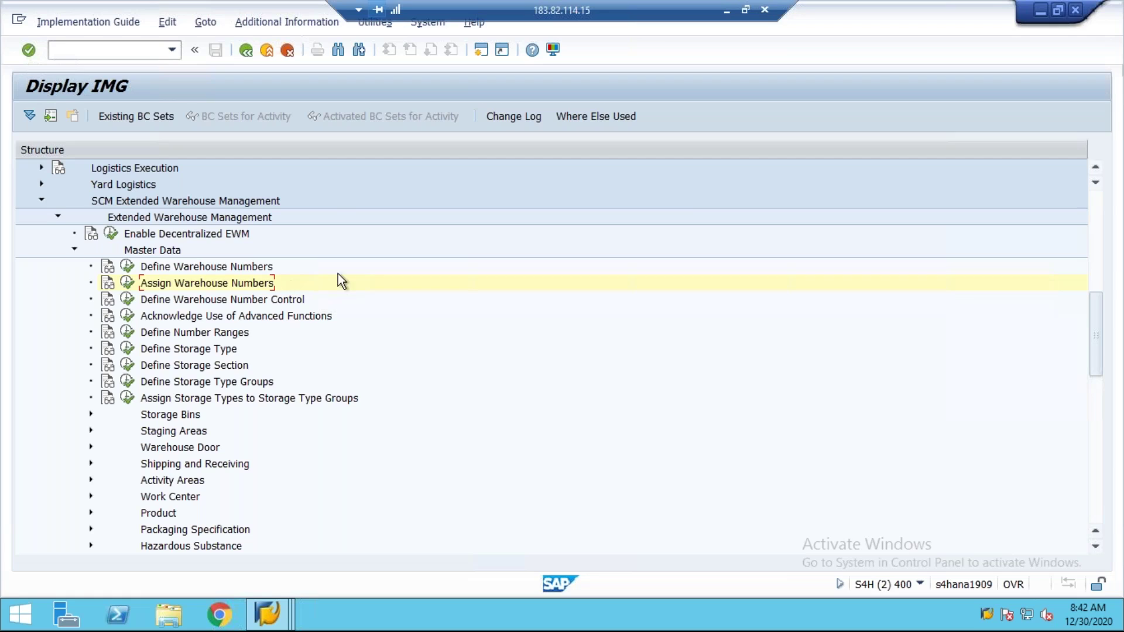
- Switch to the PowerPoint presentation and review the Supply Chain Unit slide and the Warehouse Number slide
{"action": "left_click", "coordinate": [726, 10]}
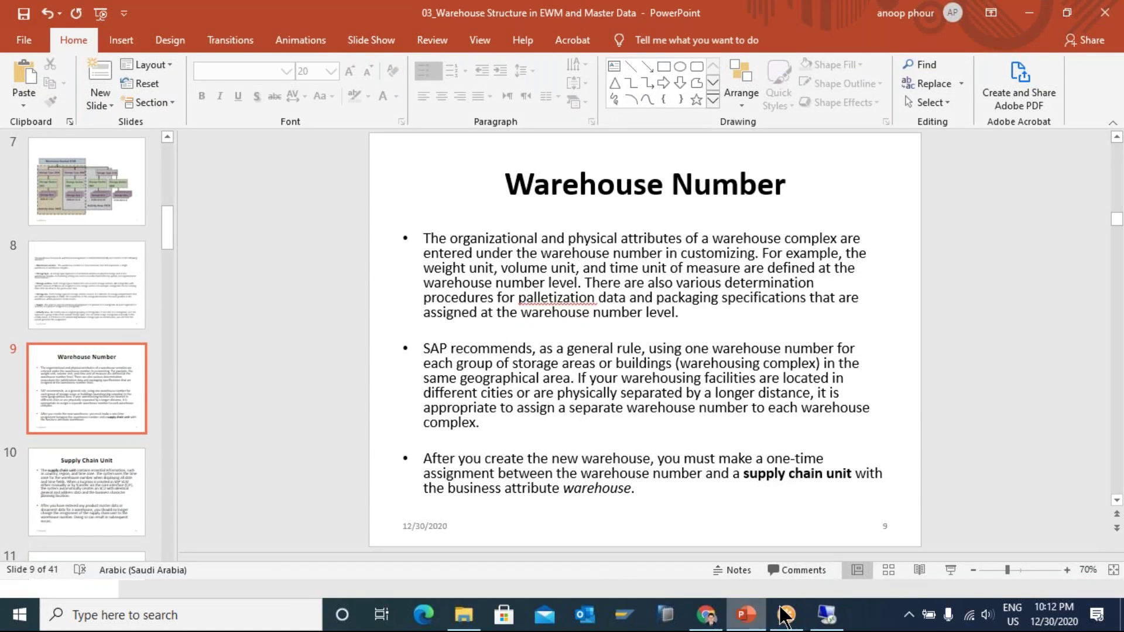
{"action": "mouse_move", "coordinate": [825, 622]}
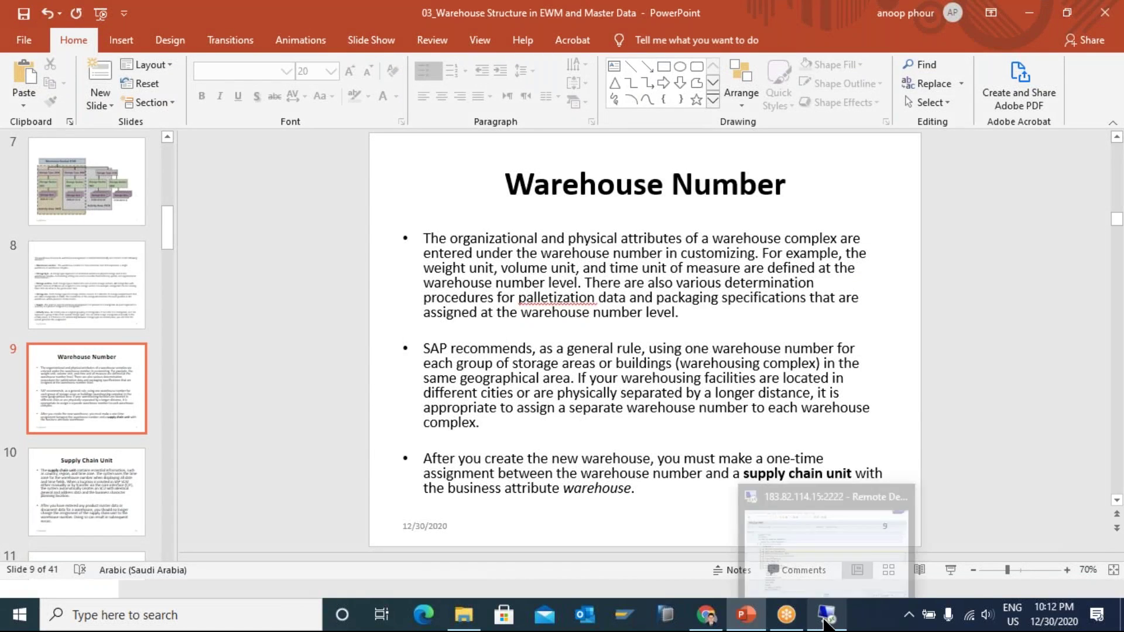
{"action": "left_click", "coordinate": [624, 455]}
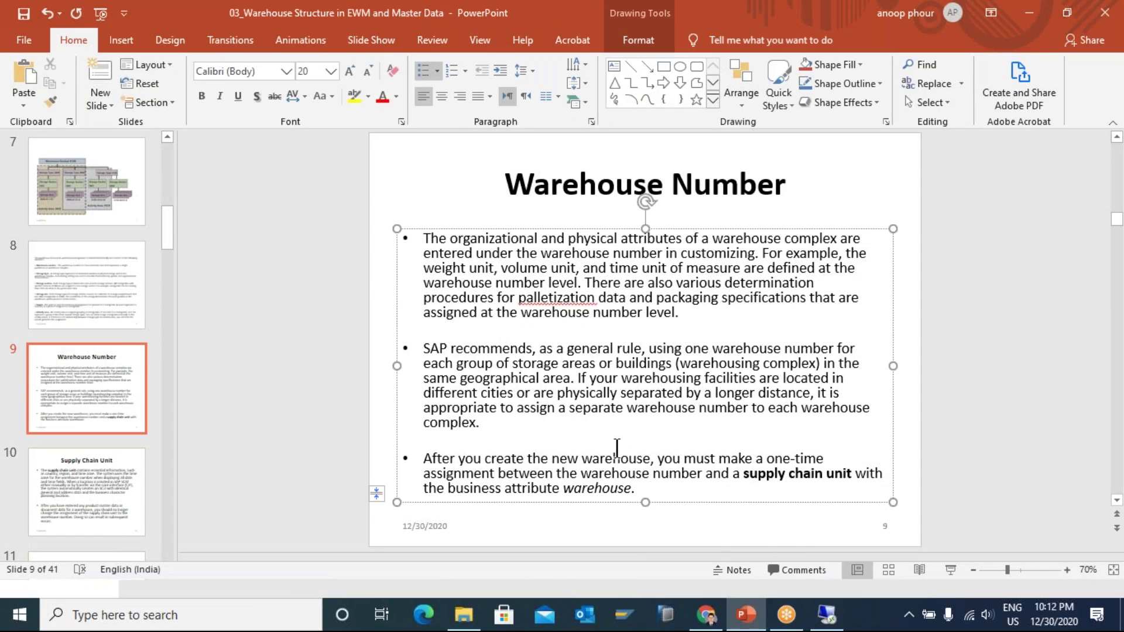
{"action": "left_click", "coordinate": [79, 506]}
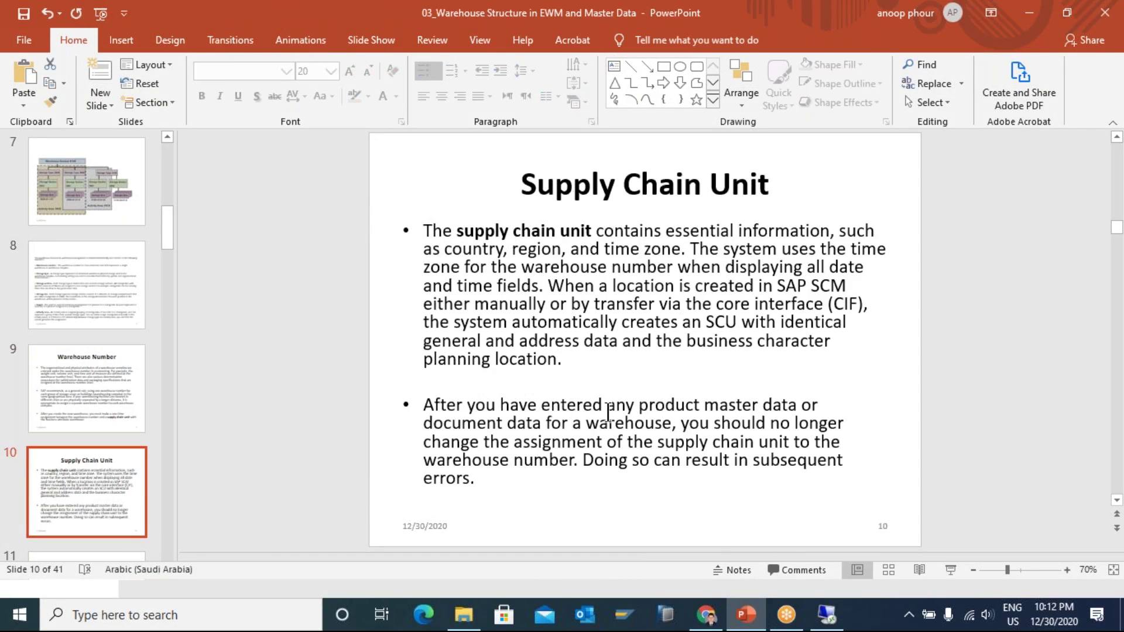
{"action": "left_click", "coordinate": [141, 402]}
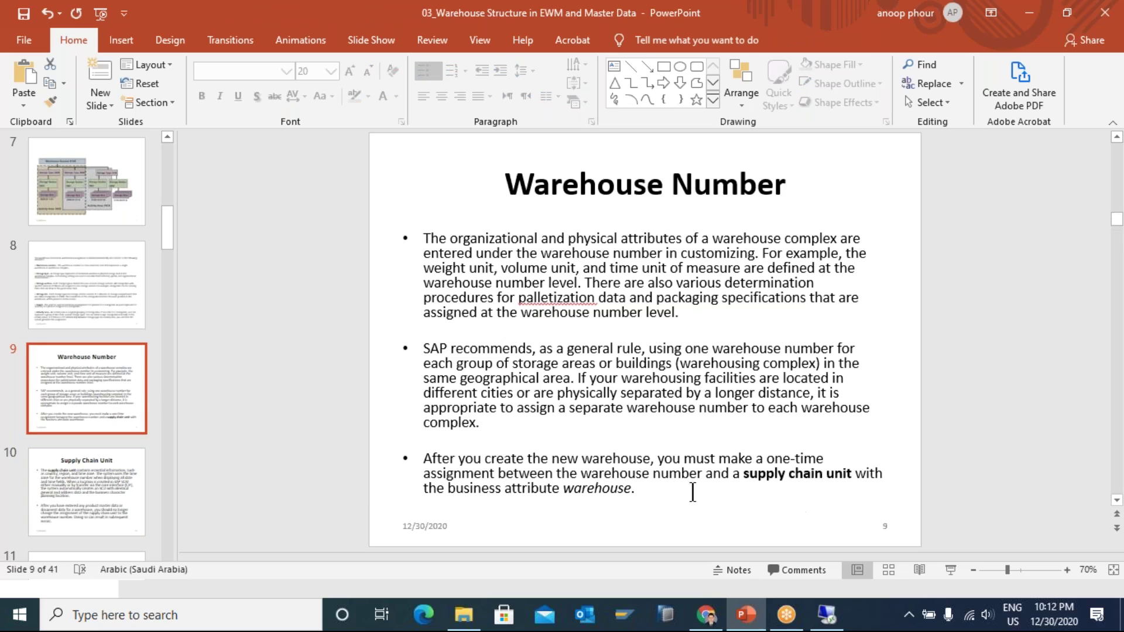
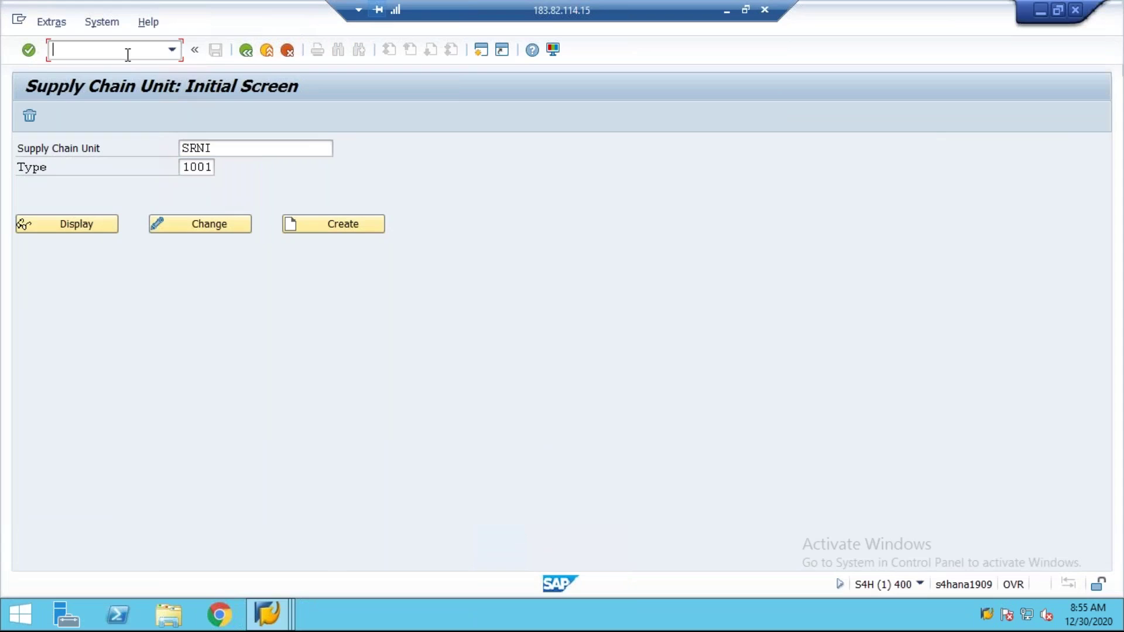
- Start transaction /scwm/ls03 from the Supply Chain Unit session and set the warehouse number to SRNI
{"action": "type", "text": "/scwm/ls03"}
{"action": "key", "text": "Return"}
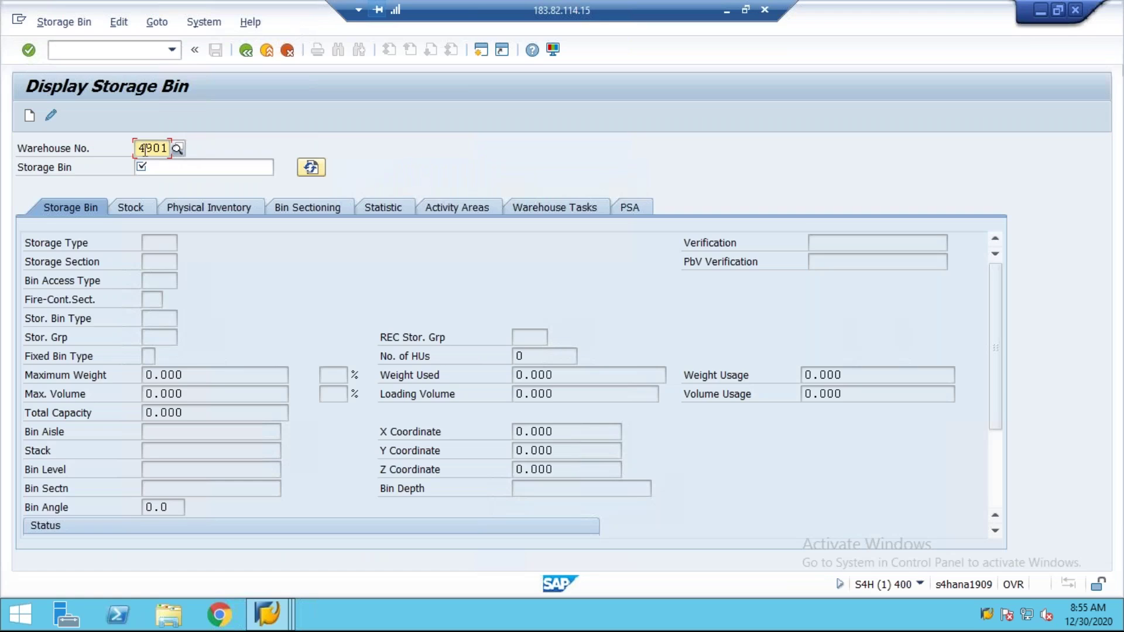
{"action": "left_click_drag", "start_coordinate": [138, 150], "coordinate": [204, 149]}
{"action": "type", "text": "SRNI"}
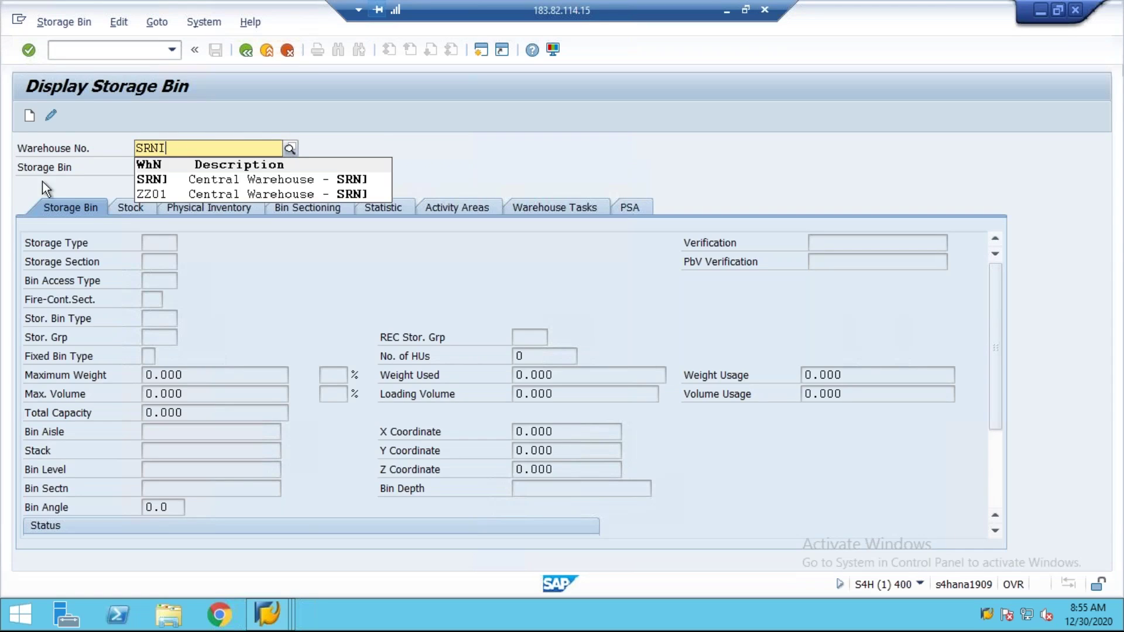
{"action": "left_click", "coordinate": [177, 176]}
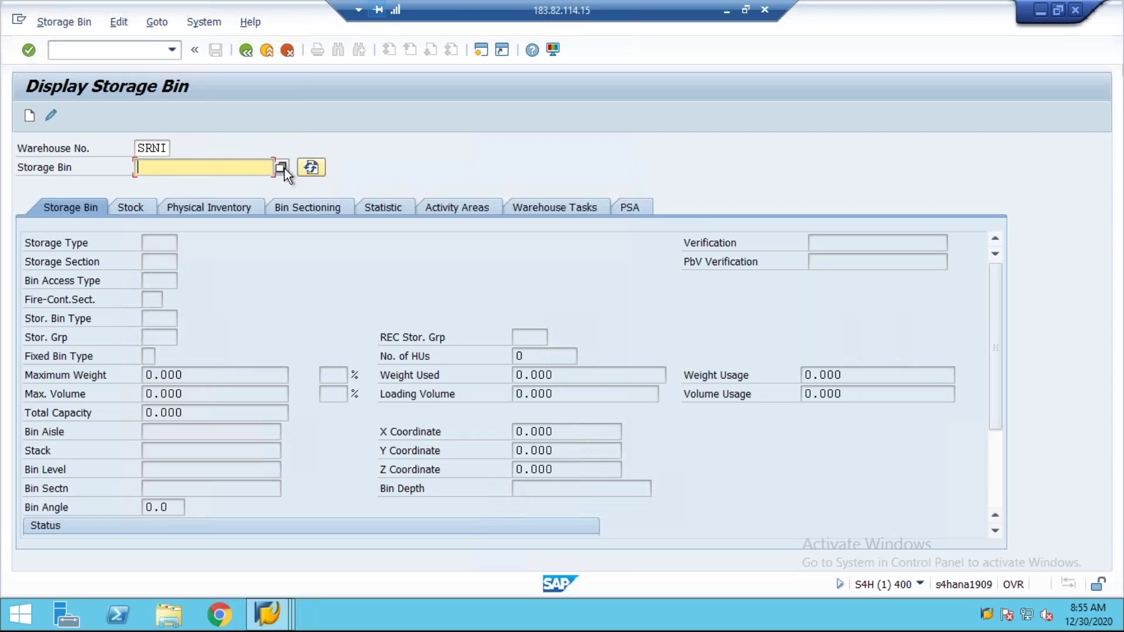
- Search warehouse SRNI's storage bins by storage type COLD and display bin COLD-01-01
{"action": "left_click", "coordinate": [283, 168]}
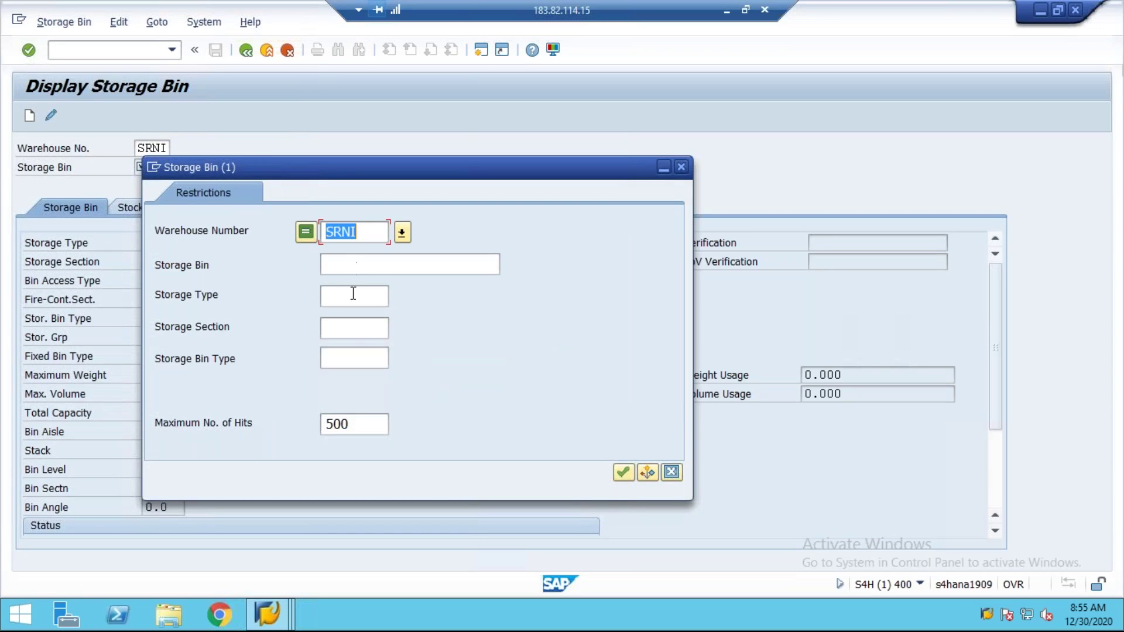
{"action": "left_click", "coordinate": [358, 300]}
{"action": "type", "text": "COLD"}
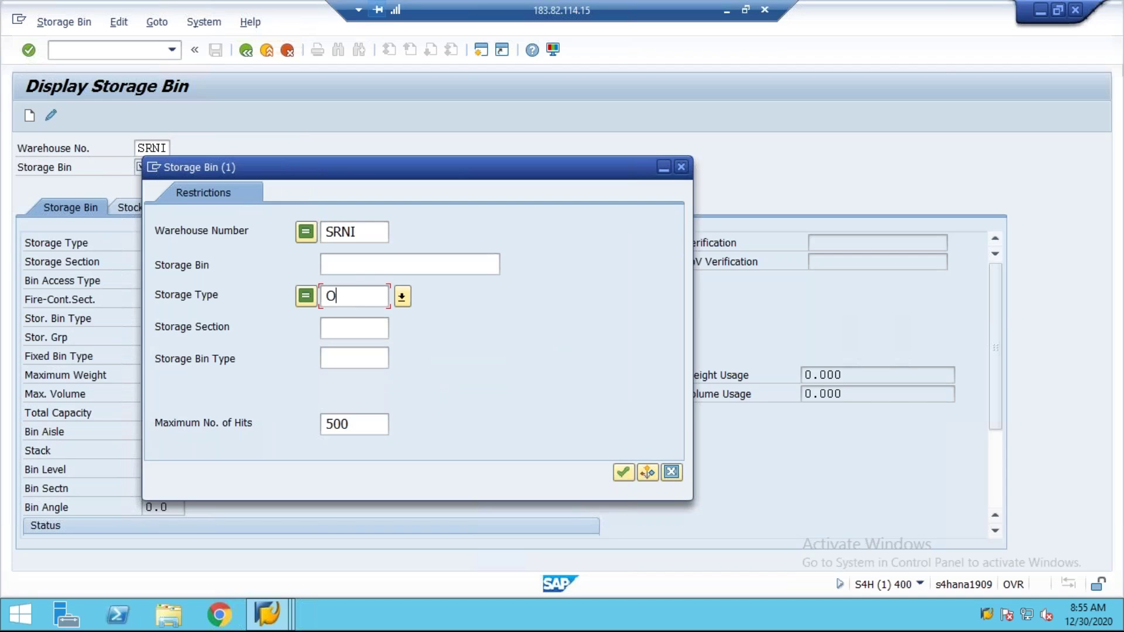
{"action": "key", "text": "Return"}
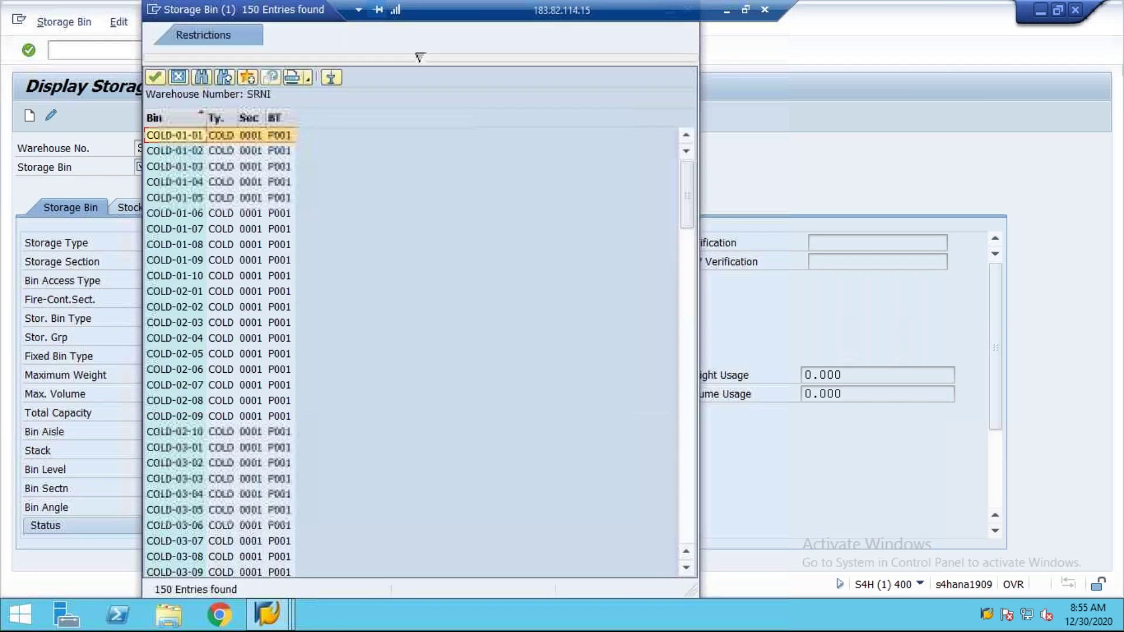
{"action": "double_click", "coordinate": [218, 135]}
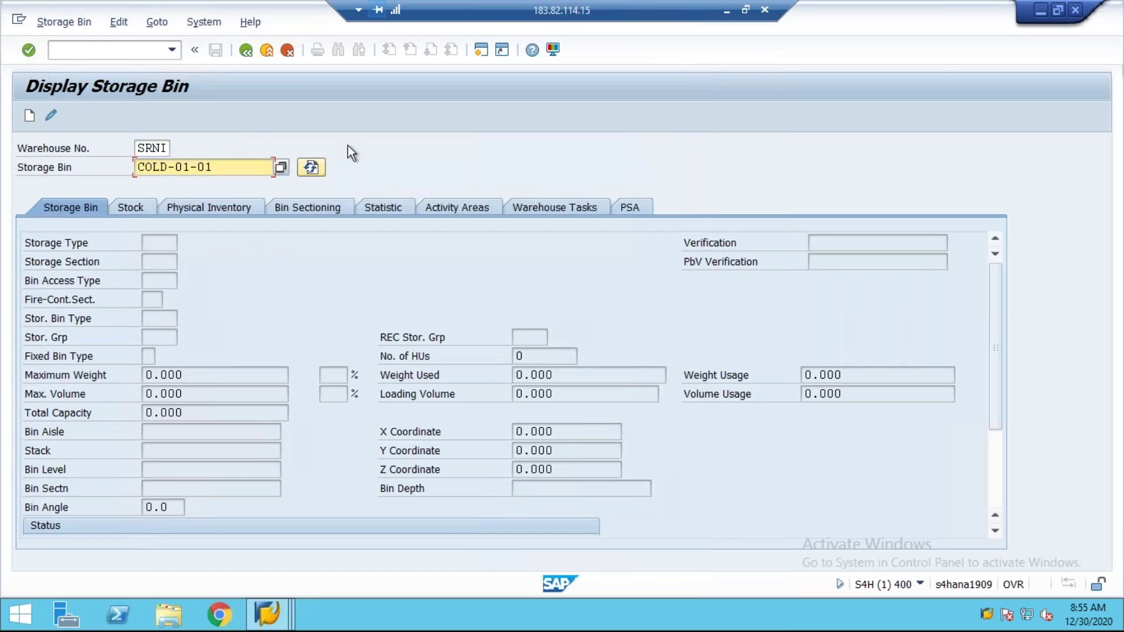
{"action": "key", "text": "Return"}
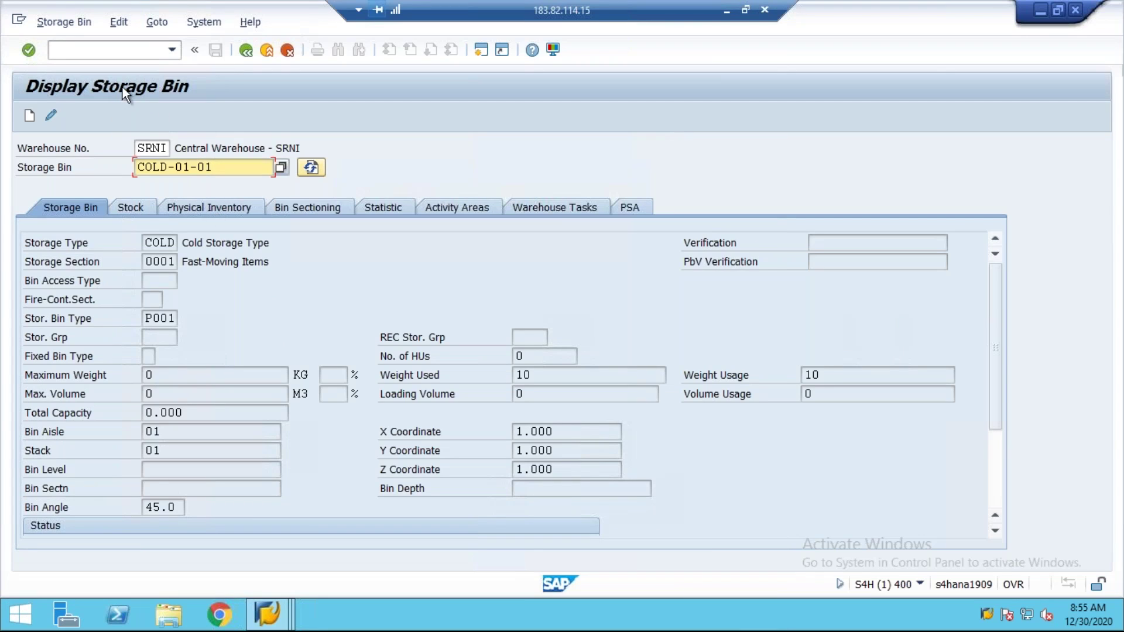
- Examine the displayed bin's warehouse number, bin name, storage type and storage section
{"action": "left_click", "coordinate": [140, 148]}
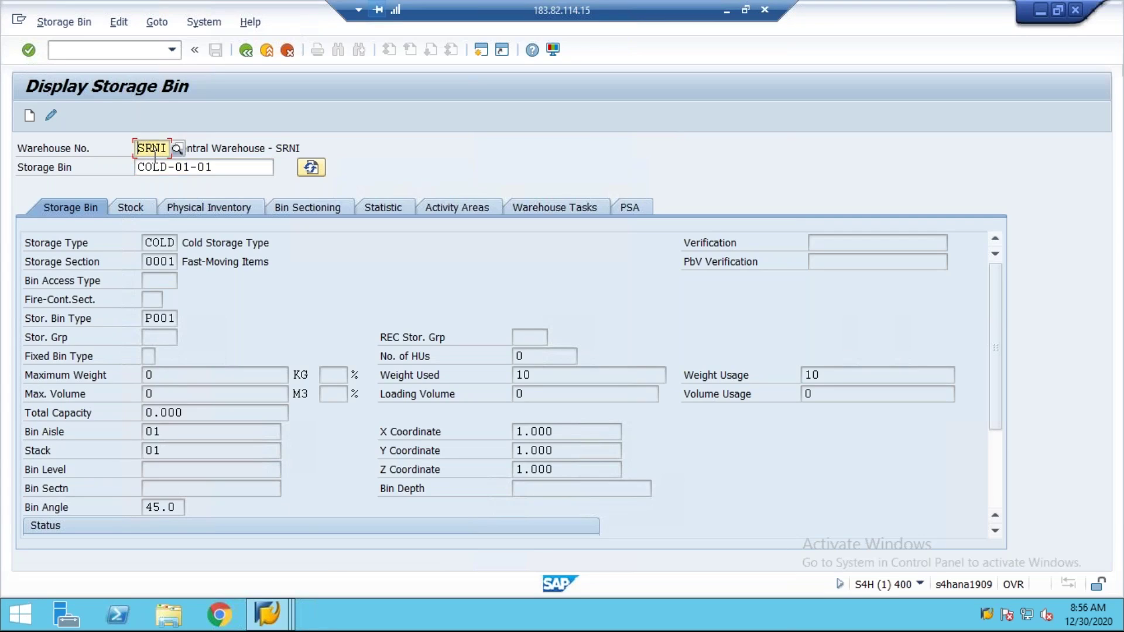
{"action": "left_click", "coordinate": [153, 148]}
{"action": "left_click", "coordinate": [156, 247]}
{"action": "left_click", "coordinate": [156, 262]}
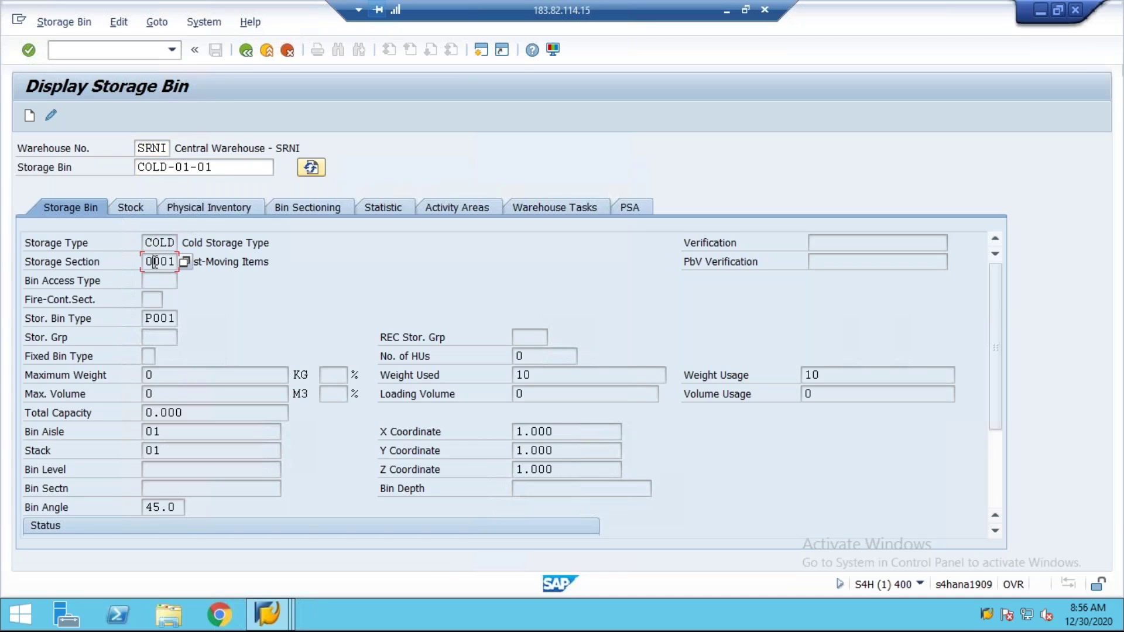
{"action": "double_click", "coordinate": [153, 148]}
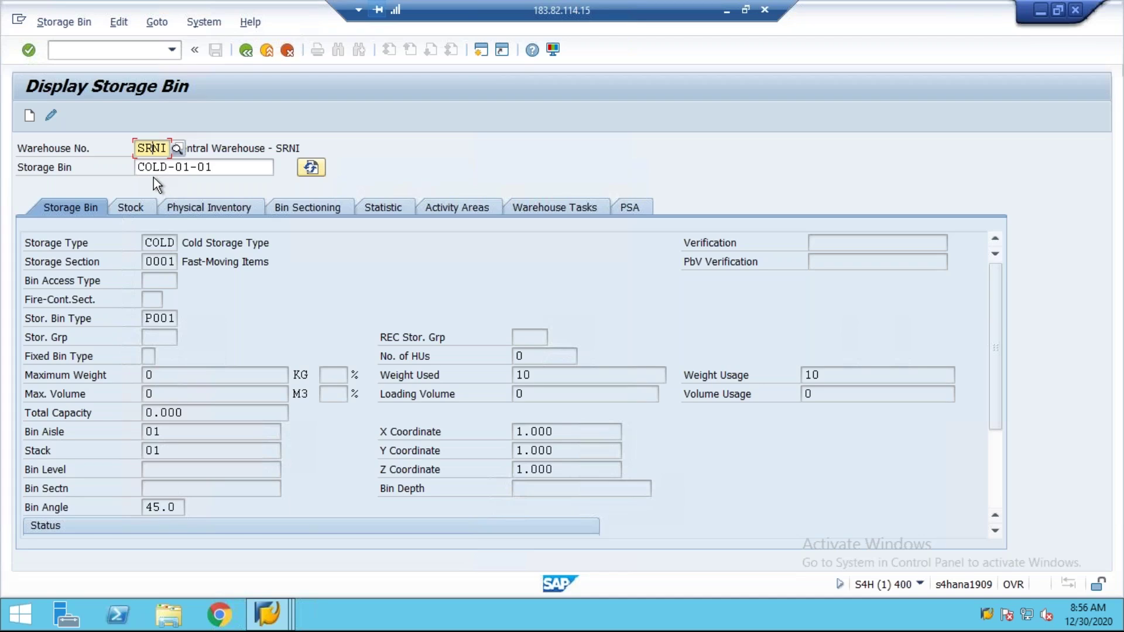
{"action": "left_click", "coordinate": [168, 167]}
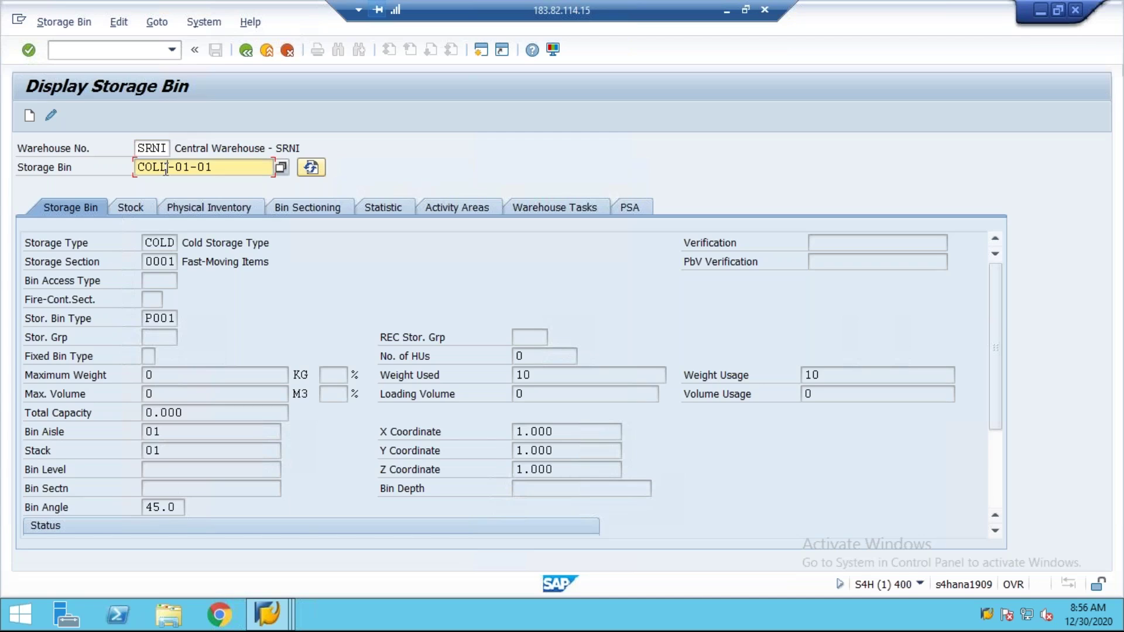
{"action": "left_click", "coordinate": [159, 244]}
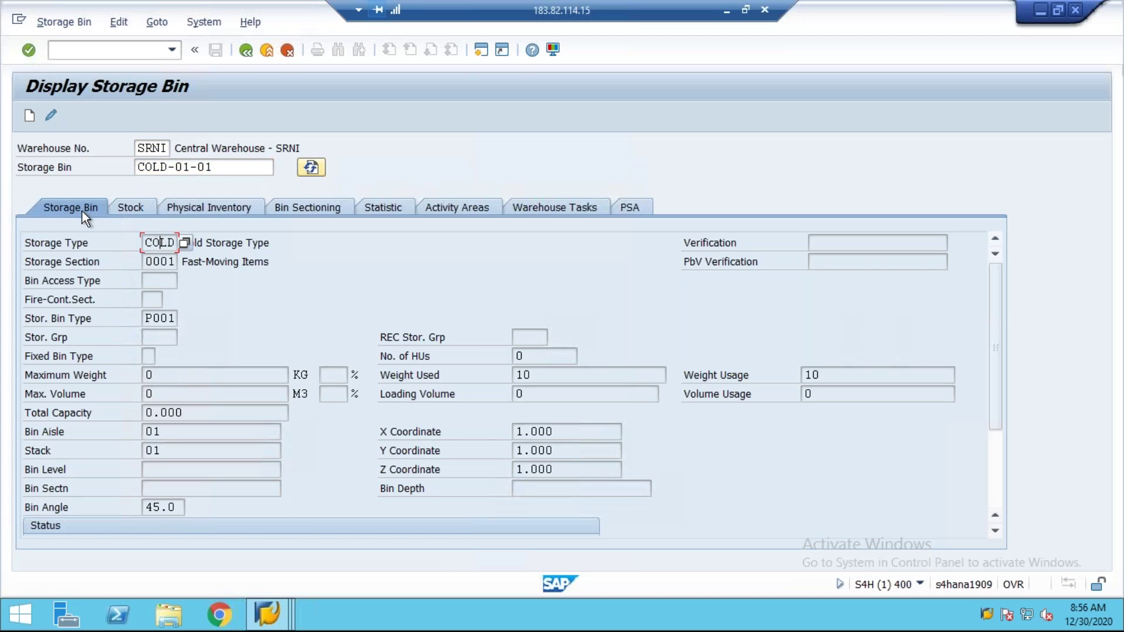
- Review the stock, physical inventory, bin sectioning and statistic data of storage bin COLD-01-01
{"action": "left_click", "coordinate": [127, 206]}
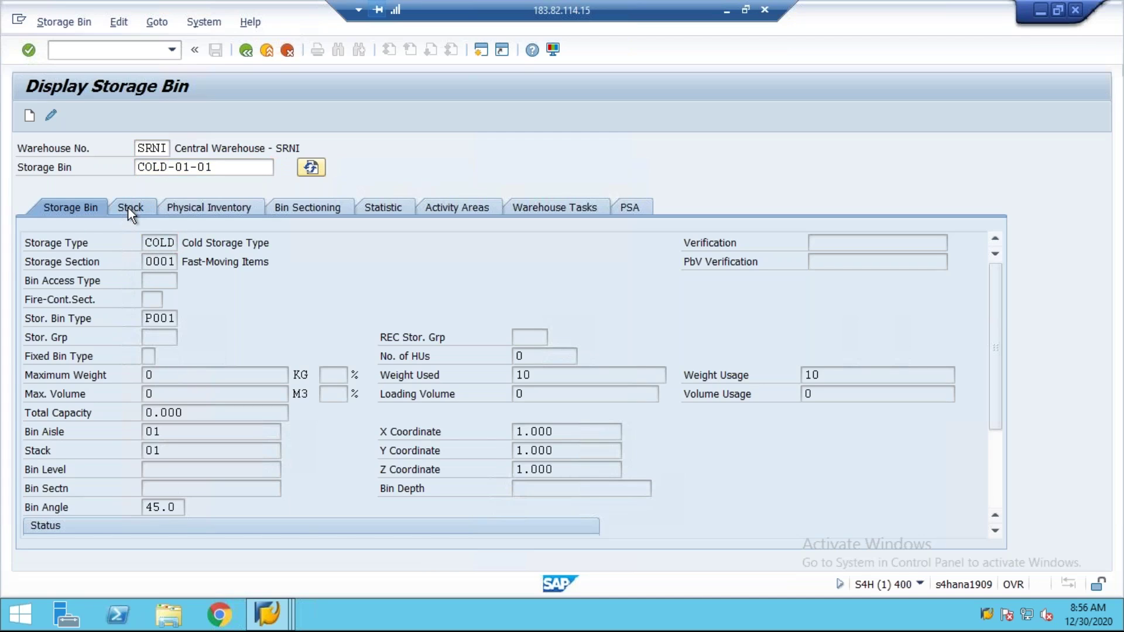
{"action": "left_click", "coordinate": [220, 209]}
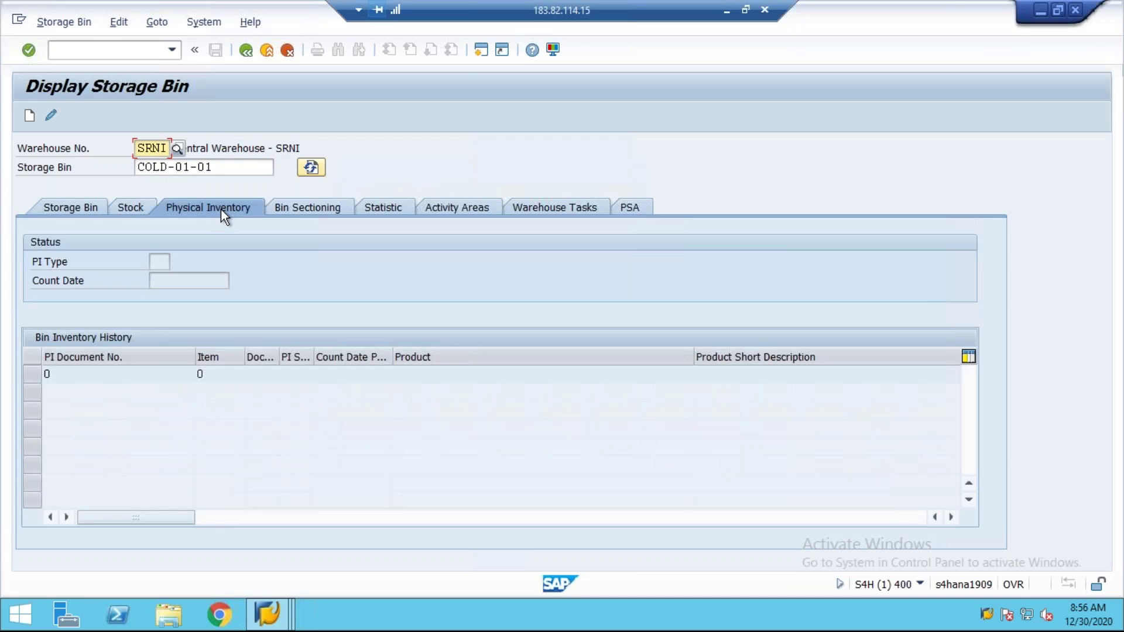
{"action": "left_click", "coordinate": [310, 209]}
{"action": "left_click", "coordinate": [386, 209]}
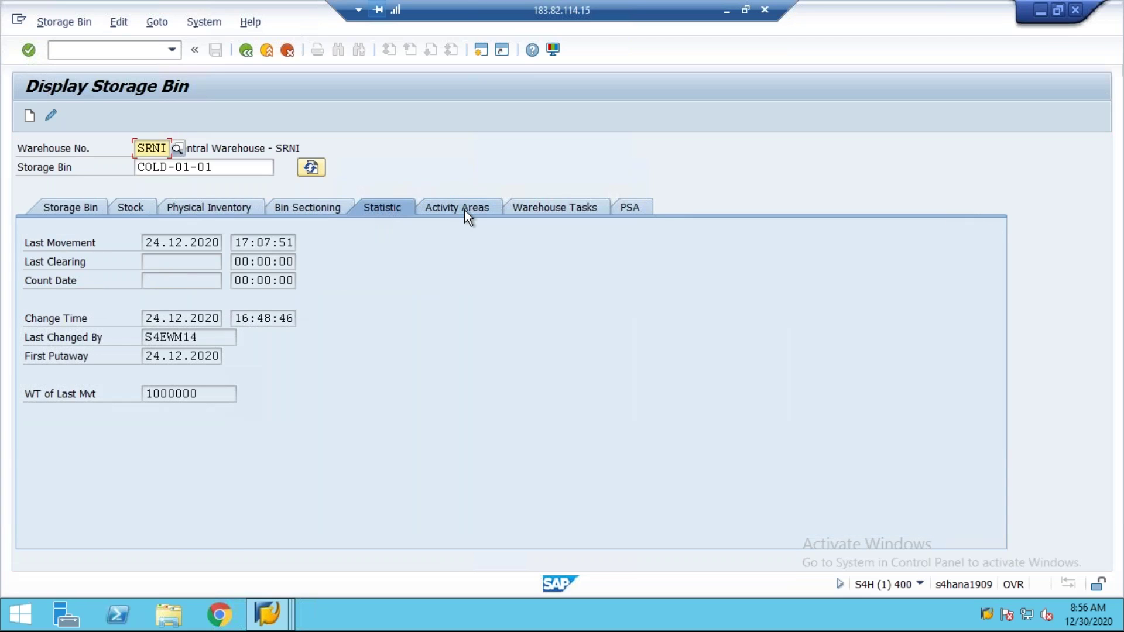
- Display the activity areas of bin COLD-01-01 and examine the INTL, PICK and PTWY activities
{"action": "left_click", "coordinate": [465, 209]}
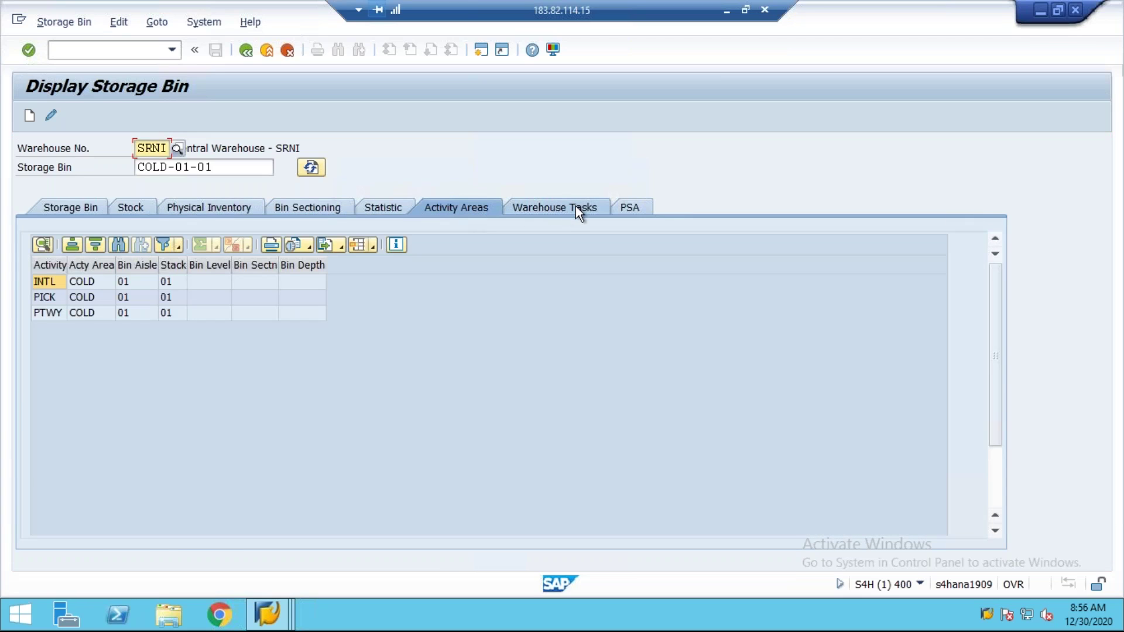
{"action": "left_click", "coordinate": [46, 283]}
{"action": "left_click", "coordinate": [51, 296]}
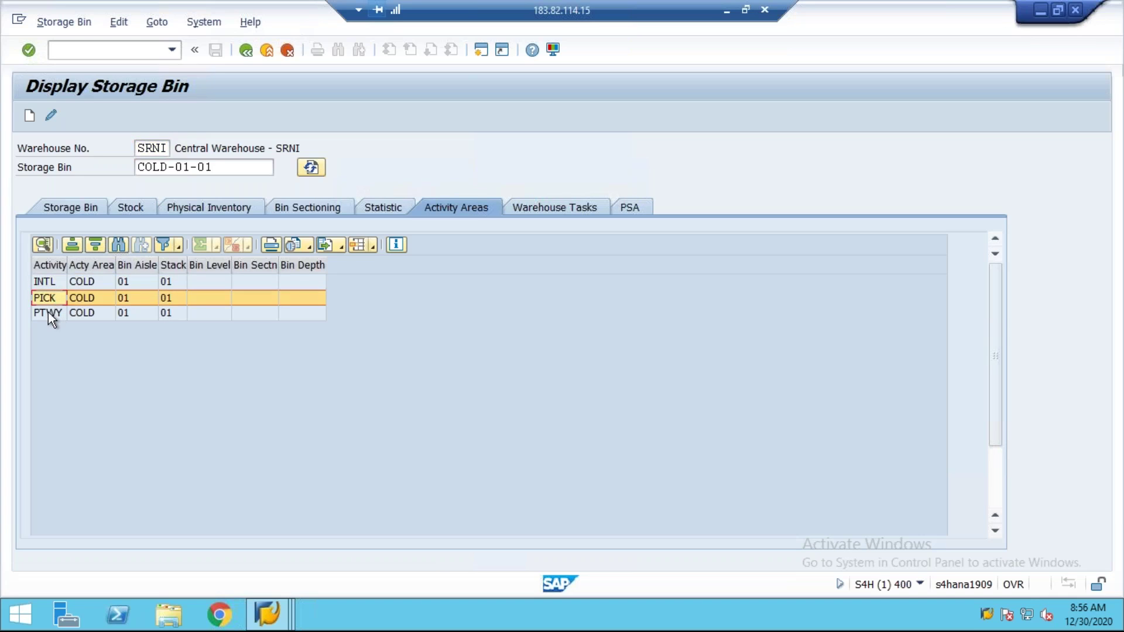
{"action": "left_click", "coordinate": [52, 313]}
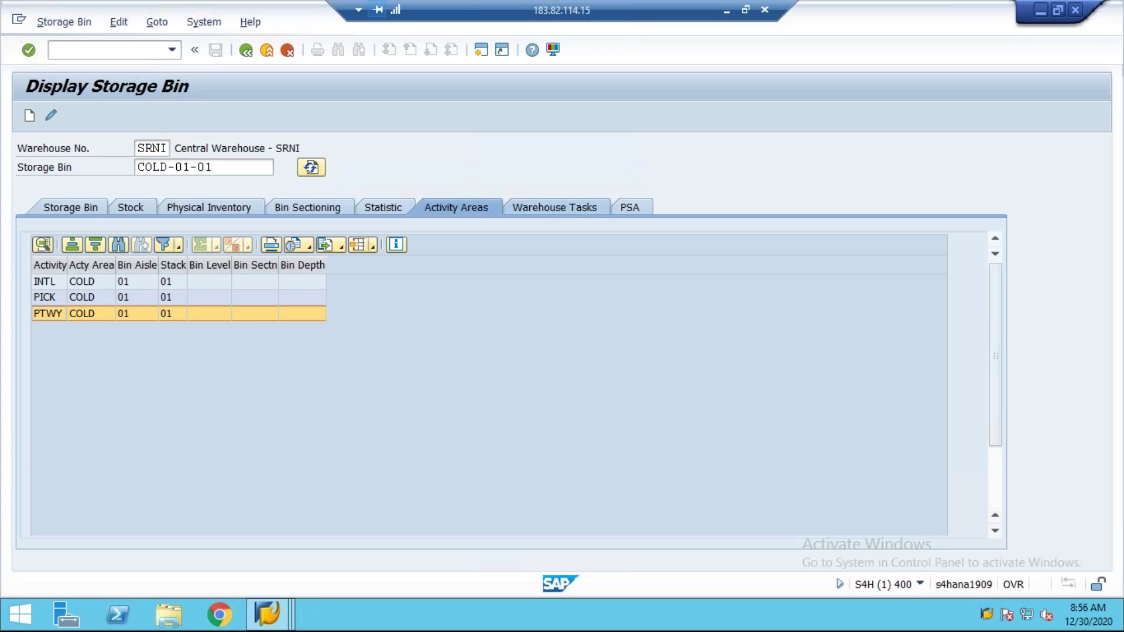
- Review the bin's warehouse tasks and PSA data, ending on its general storage bin data
{"action": "left_click", "coordinate": [553, 207]}
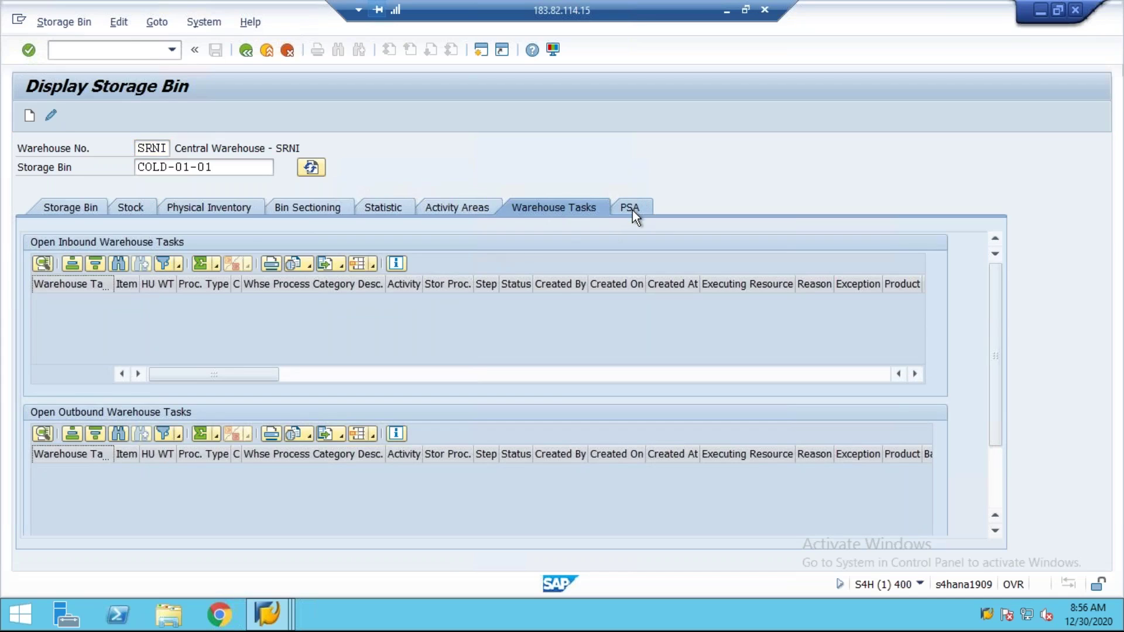
{"action": "left_click", "coordinate": [632, 210]}
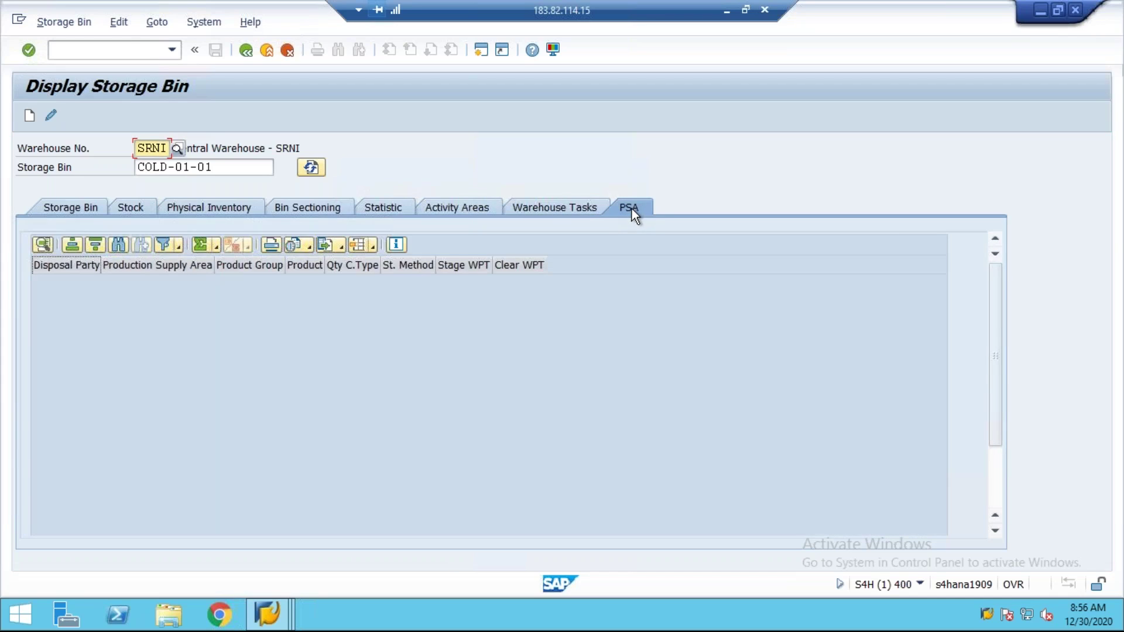
{"action": "left_click", "coordinate": [82, 207]}
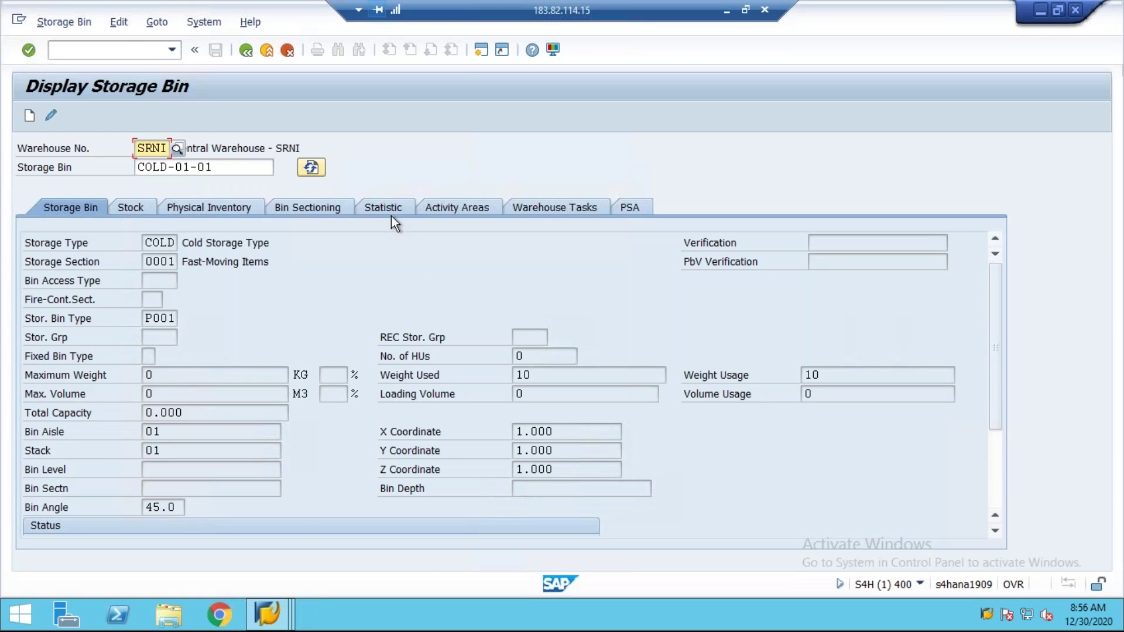
- Leave the bin display and check the Activity Area slide in PowerPoint before returning to the remote SAP session
{"action": "left_click", "coordinate": [247, 51]}
{"action": "left_click", "coordinate": [727, 9]}
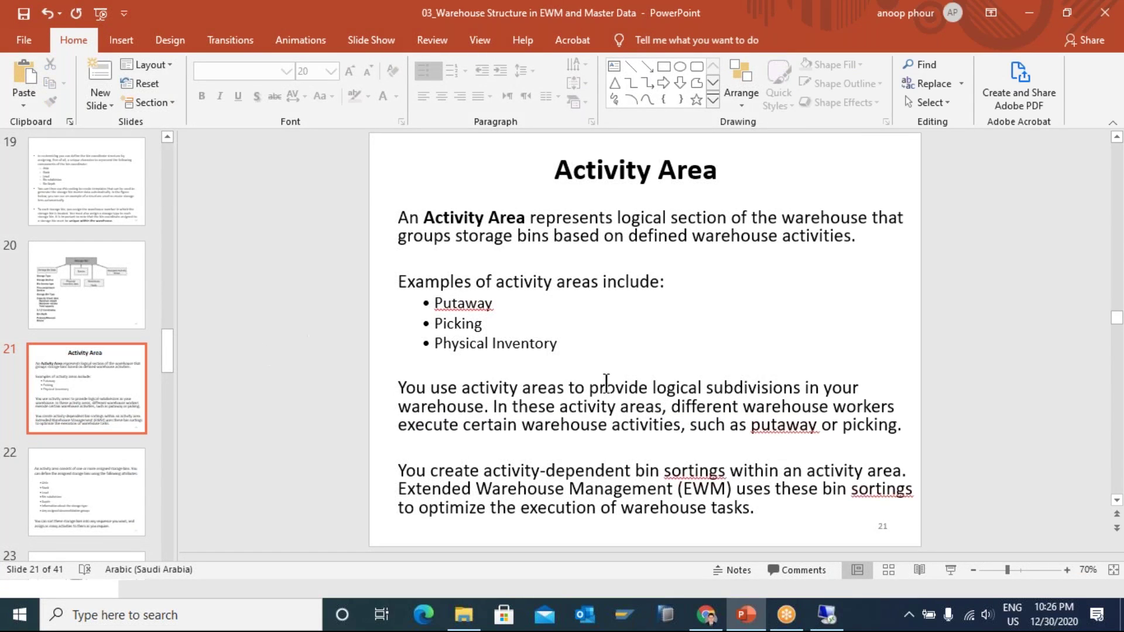
{"action": "left_click", "coordinate": [829, 616]}
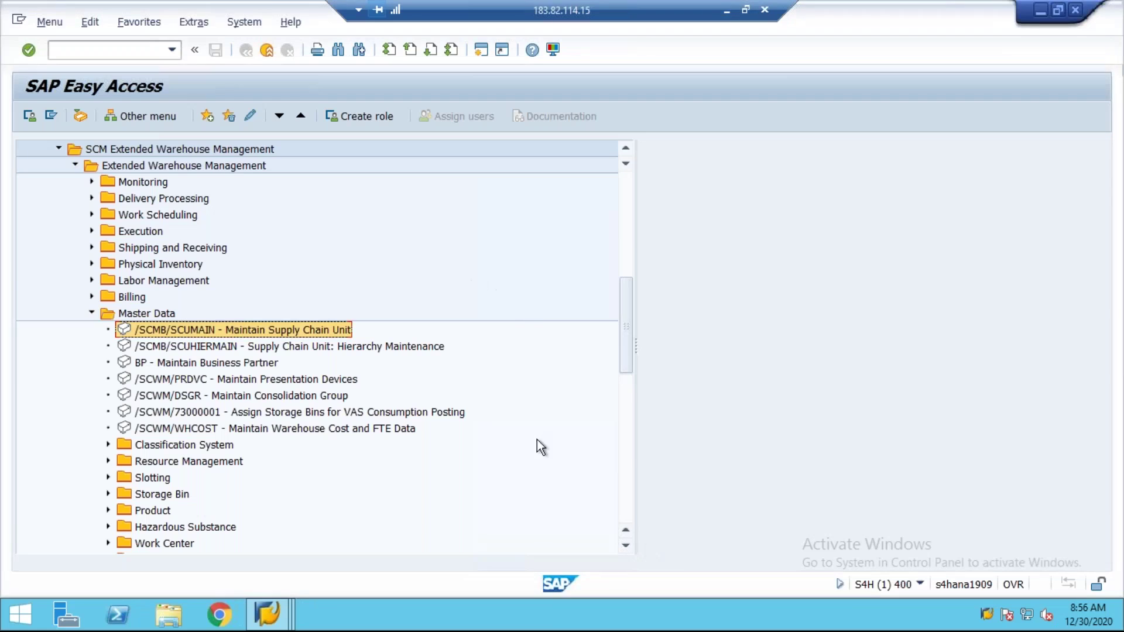
- Run transaction /n/scwm/ls03 from the SAP Easy Access session to display bin COLD-01-01
{"action": "mouse_move", "coordinate": [275, 612]}
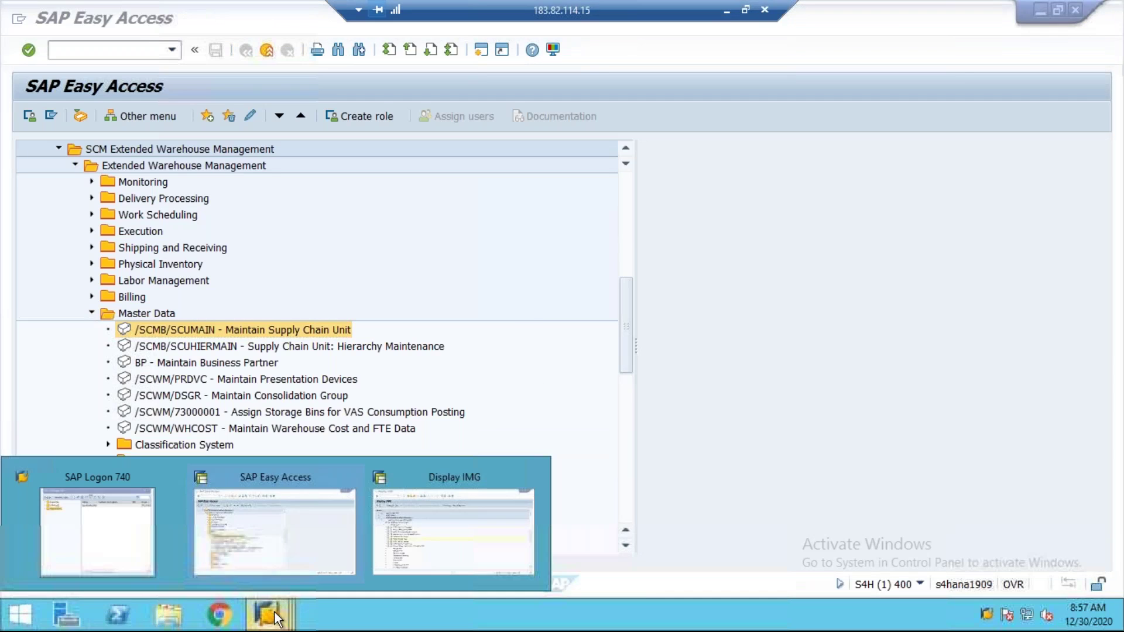
{"action": "left_click", "coordinate": [310, 534]}
{"action": "left_click", "coordinate": [172, 49]}
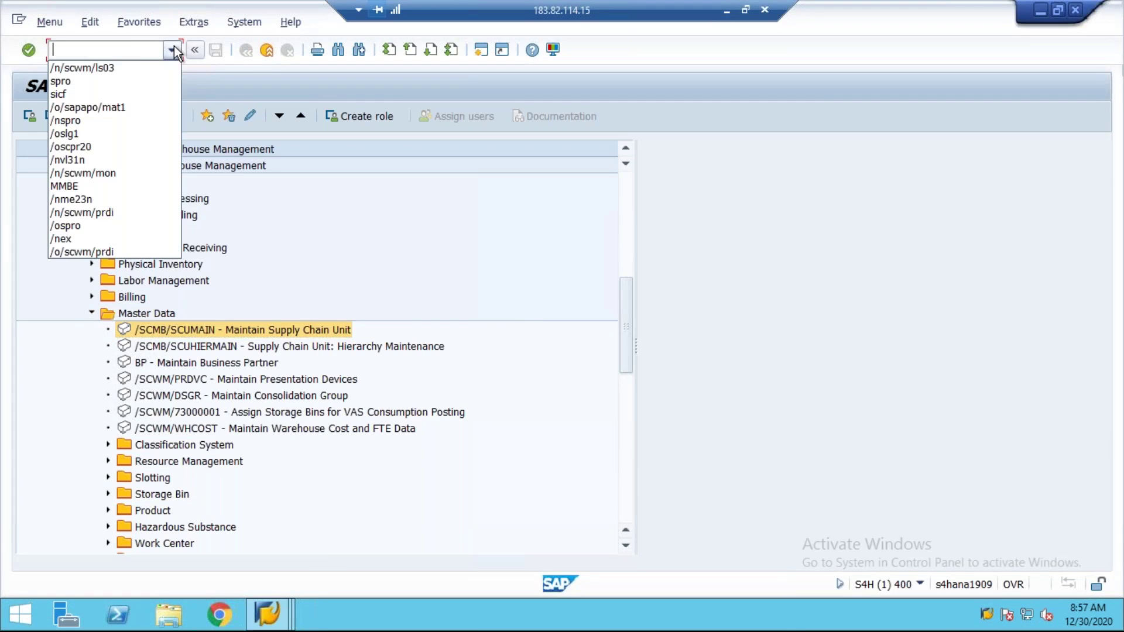
{"action": "left_click", "coordinate": [125, 65]}
{"action": "key", "text": "Return"}
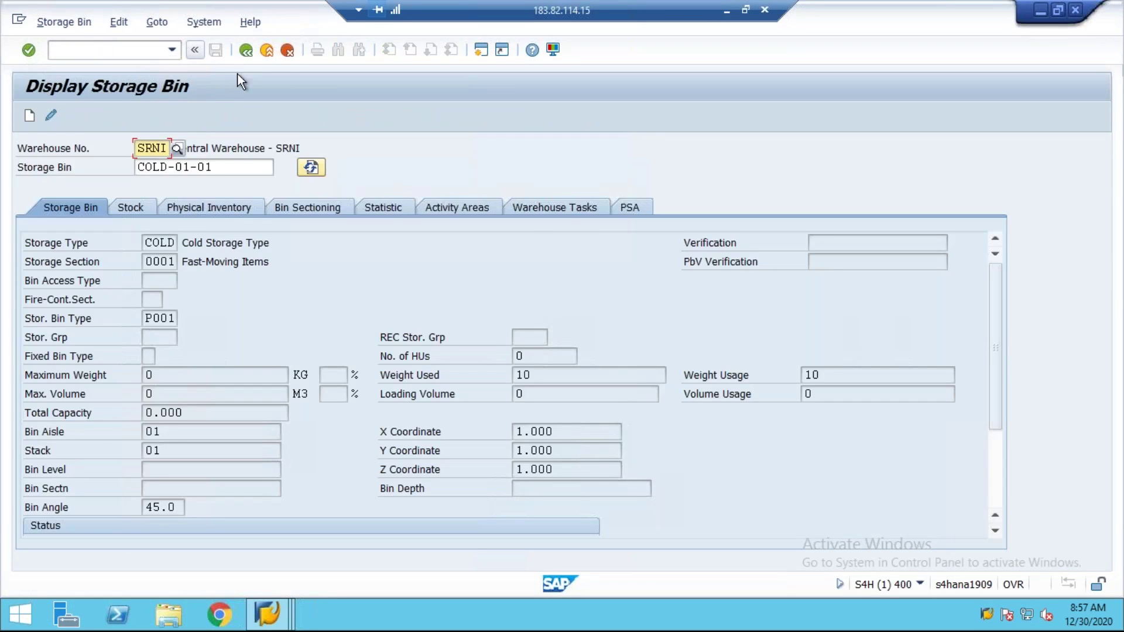
- Examine which activities, INTL, PICK and PTWY, are assigned to activity area COLD for bin COLD-01-01
{"action": "left_click", "coordinate": [453, 209]}
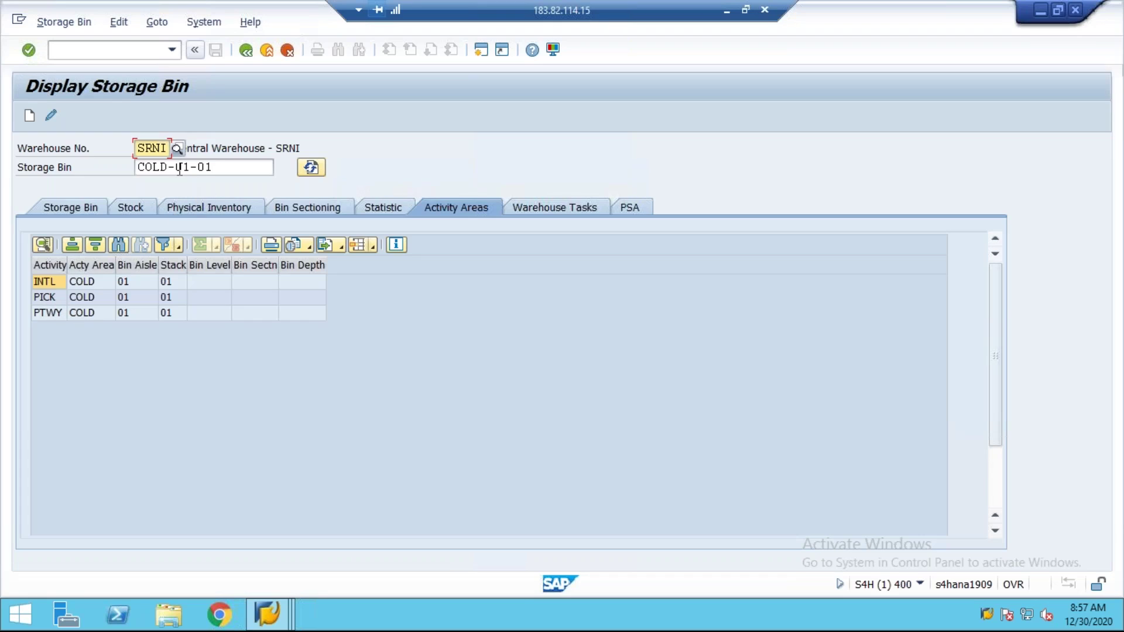
{"action": "left_click", "coordinate": [214, 167]}
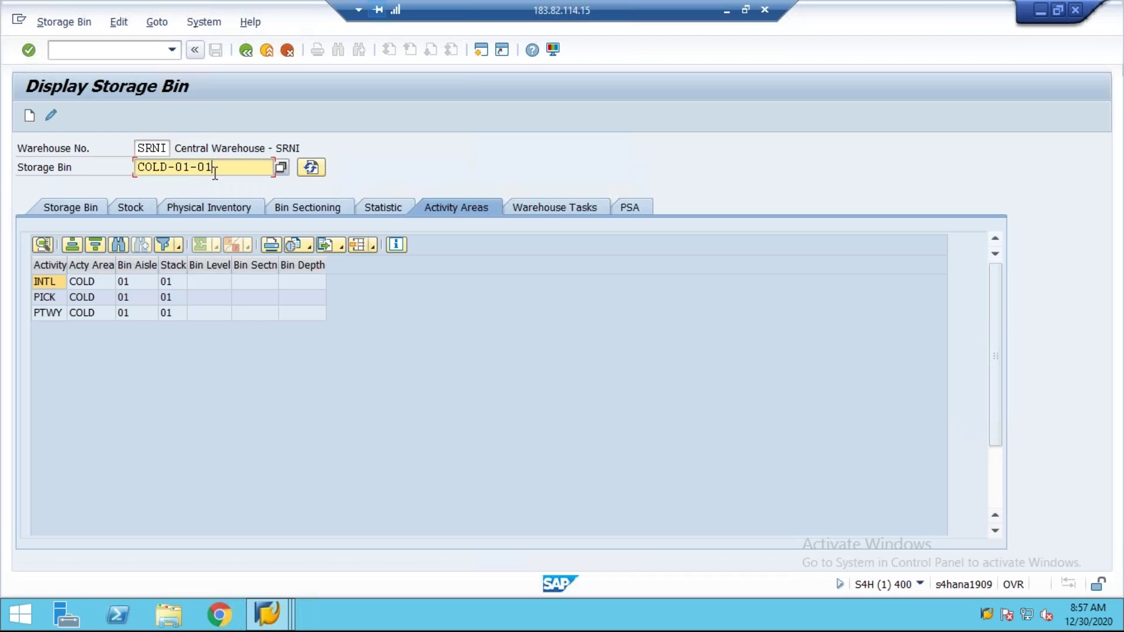
{"action": "left_click", "coordinate": [46, 284]}
{"action": "left_click", "coordinate": [48, 297]}
{"action": "left_click", "coordinate": [46, 311]}
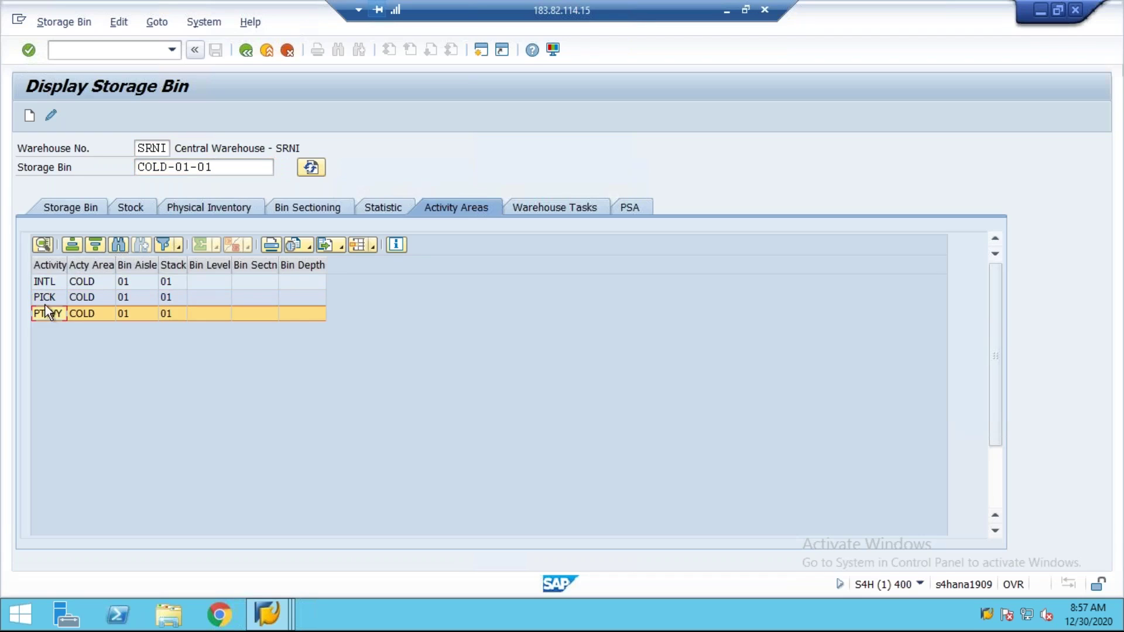
{"action": "left_click", "coordinate": [47, 285]}
{"action": "left_click", "coordinate": [48, 298]}
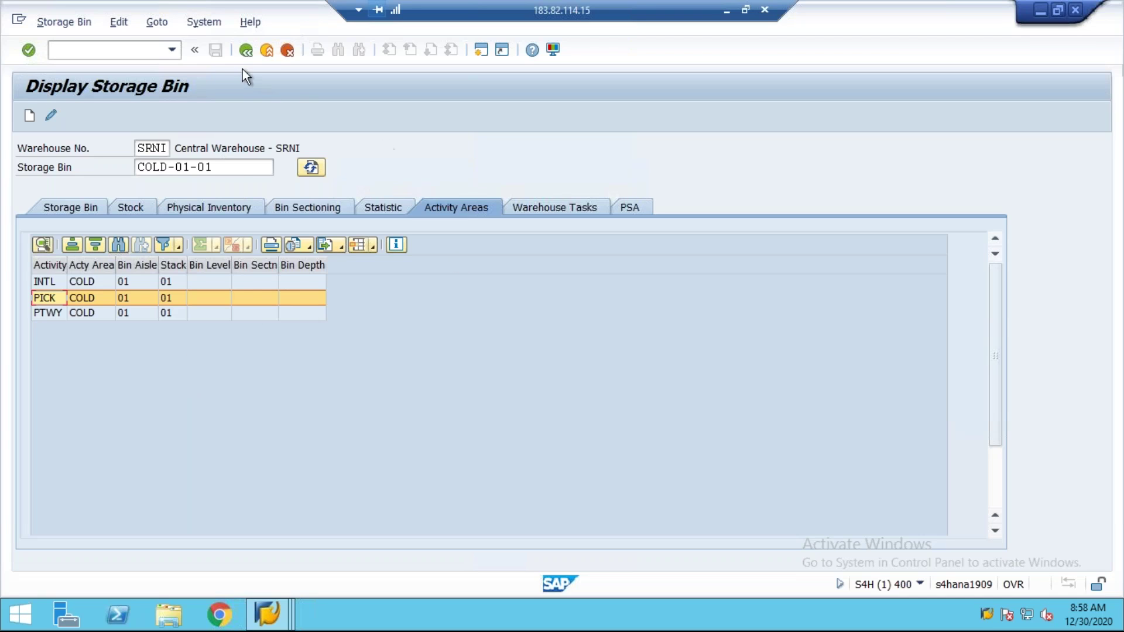
- Switch to the presentation and back to SAP, and examine the storage bin name COLD-01-01
{"action": "left_click", "coordinate": [726, 10]}
{"action": "left_click", "coordinate": [827, 615]}
{"action": "left_click", "coordinate": [224, 167]}
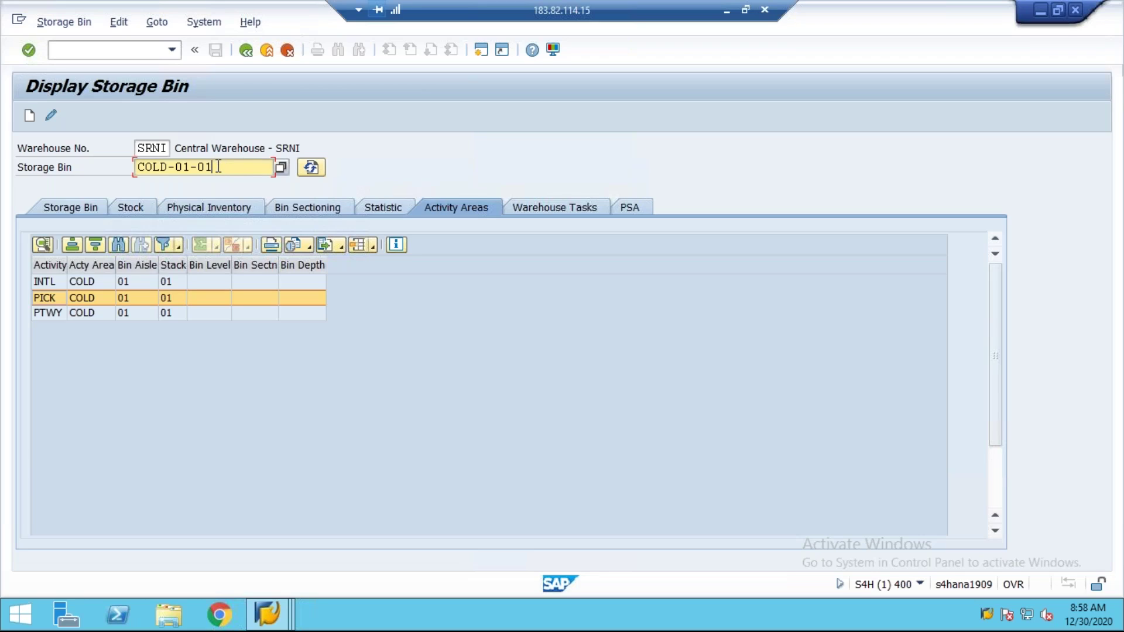
{"action": "left_click_drag", "start_coordinate": [218, 167], "coordinate": [138, 167]}
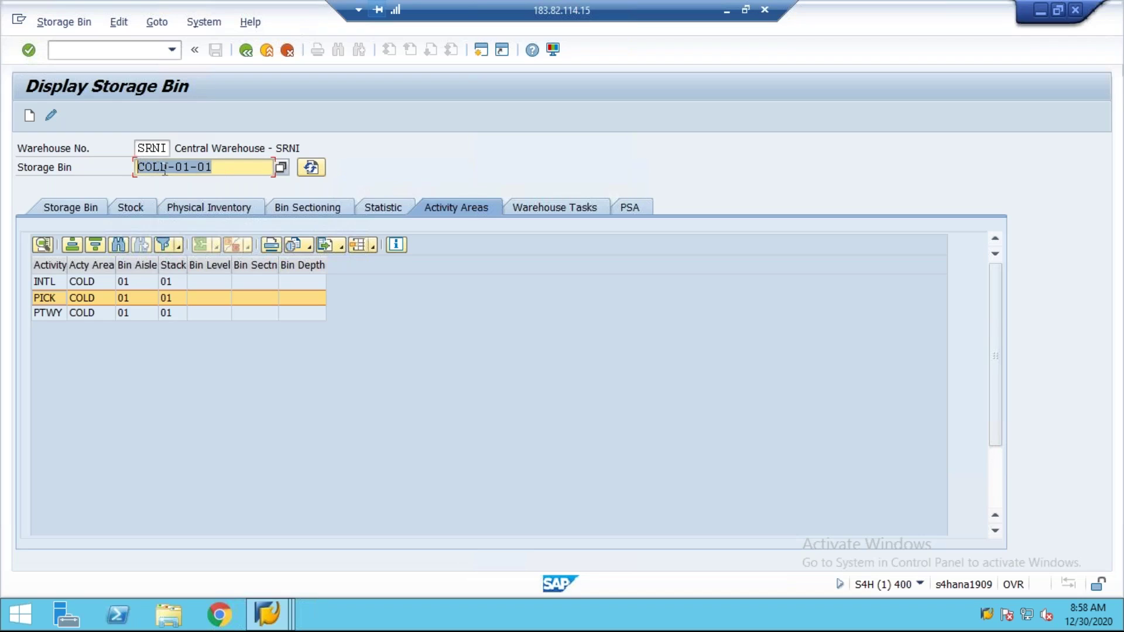
{"action": "left_click", "coordinate": [217, 167]}
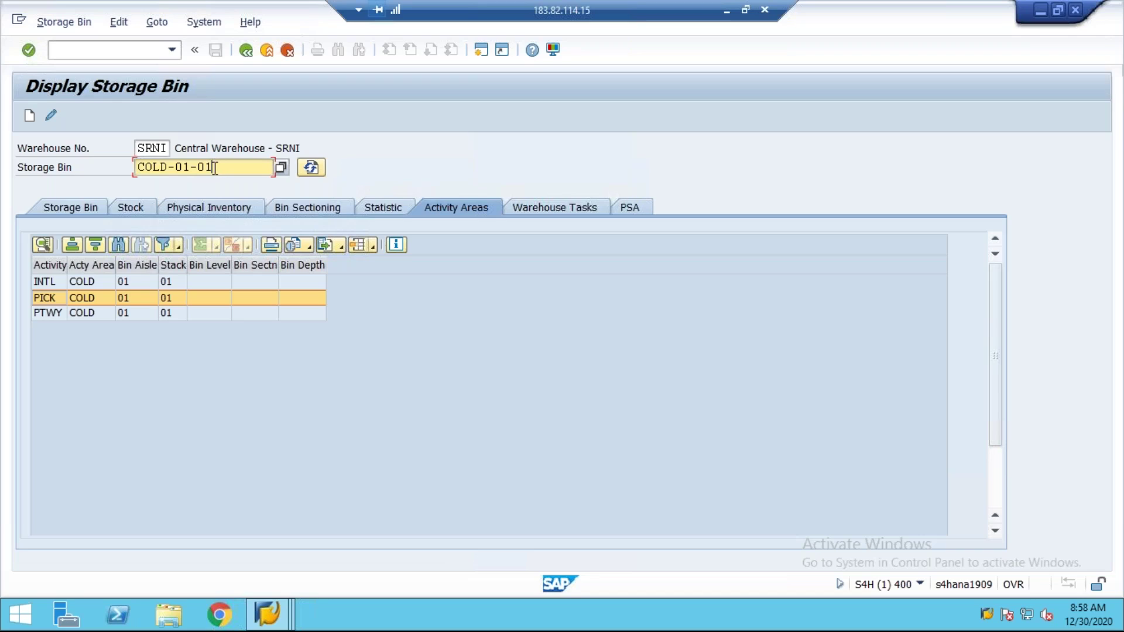
{"action": "left_click_drag", "start_coordinate": [215, 168], "coordinate": [119, 165]}
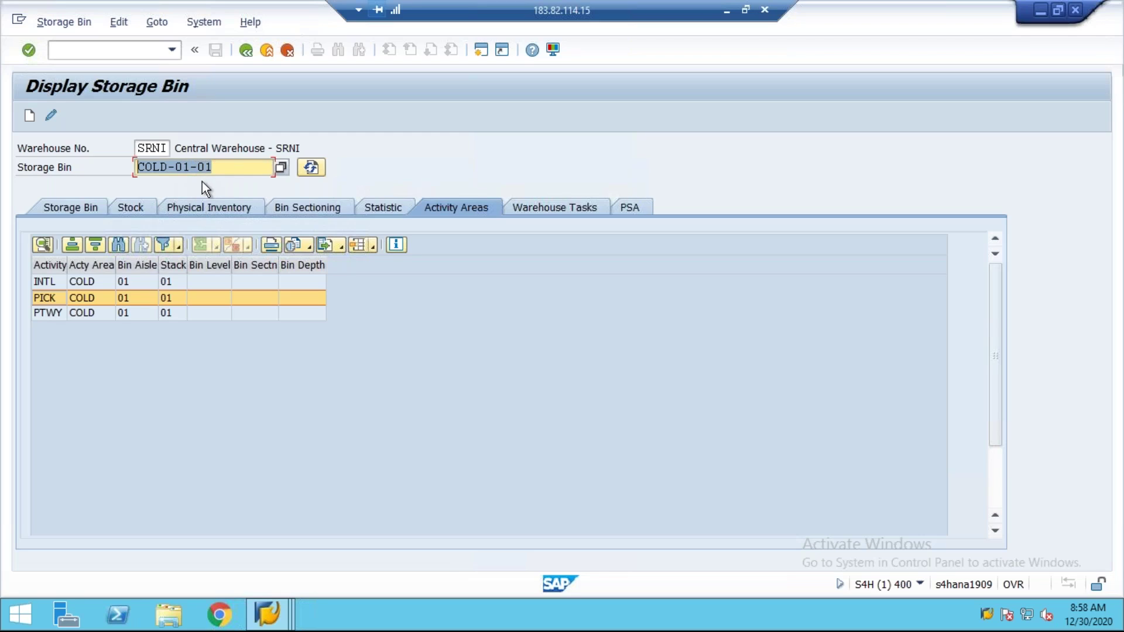
{"action": "left_click", "coordinate": [220, 168]}
{"action": "left_click", "coordinate": [222, 167]}
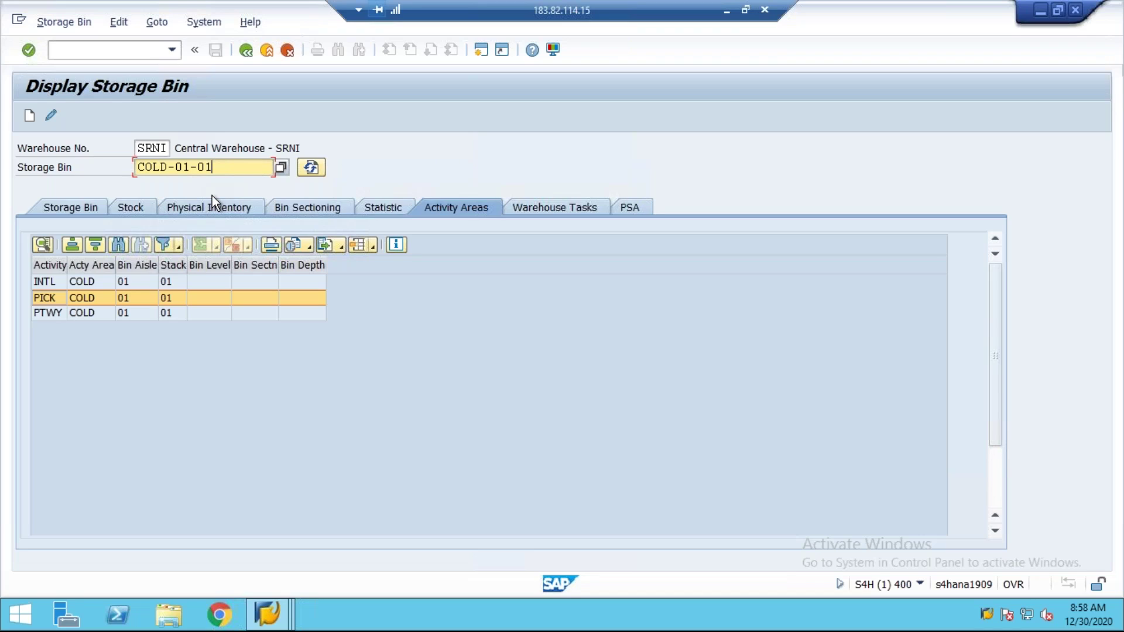
- Leave the bin display and restart transaction /n/scwm/ls03 for bin COLD-01-01
{"action": "left_click", "coordinate": [247, 50]}
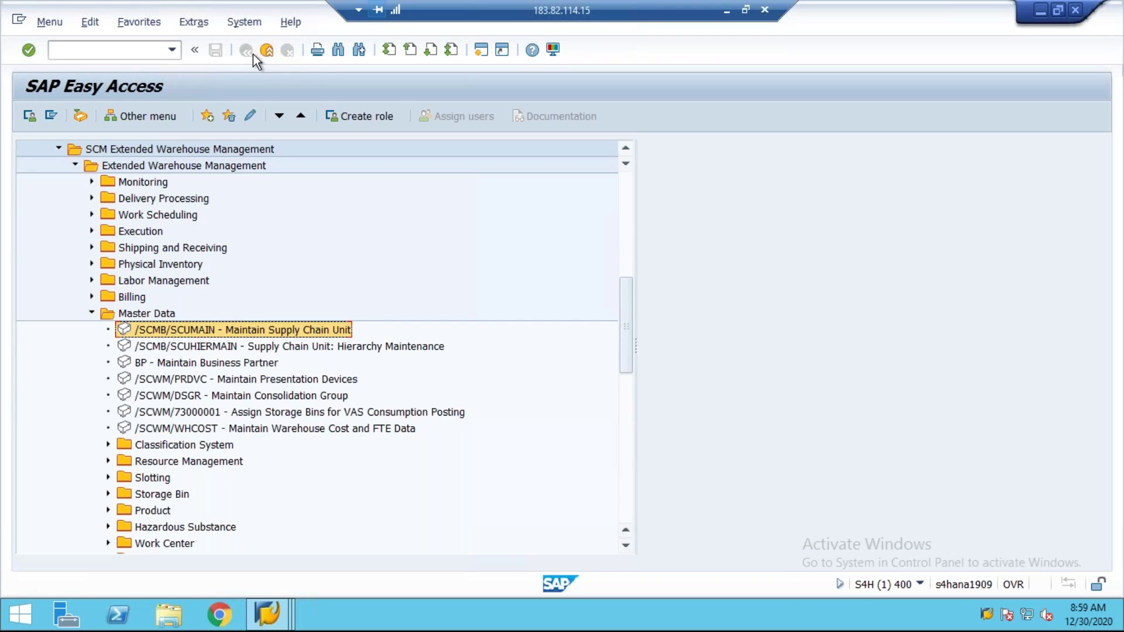
{"action": "mouse_move", "coordinate": [276, 620]}
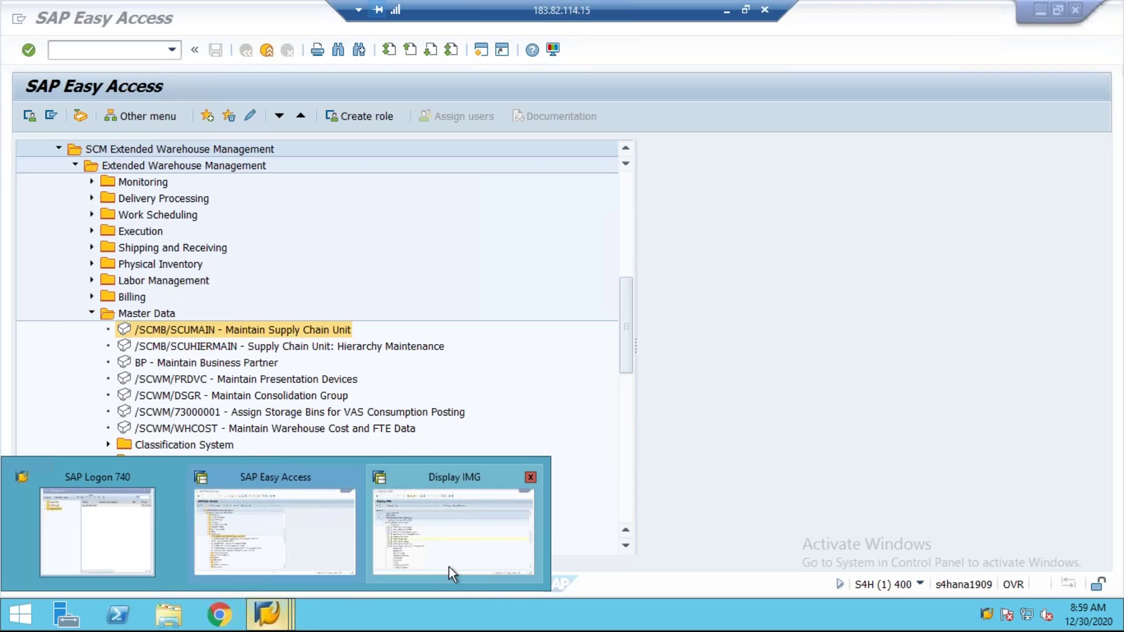
{"action": "left_click", "coordinate": [172, 50]}
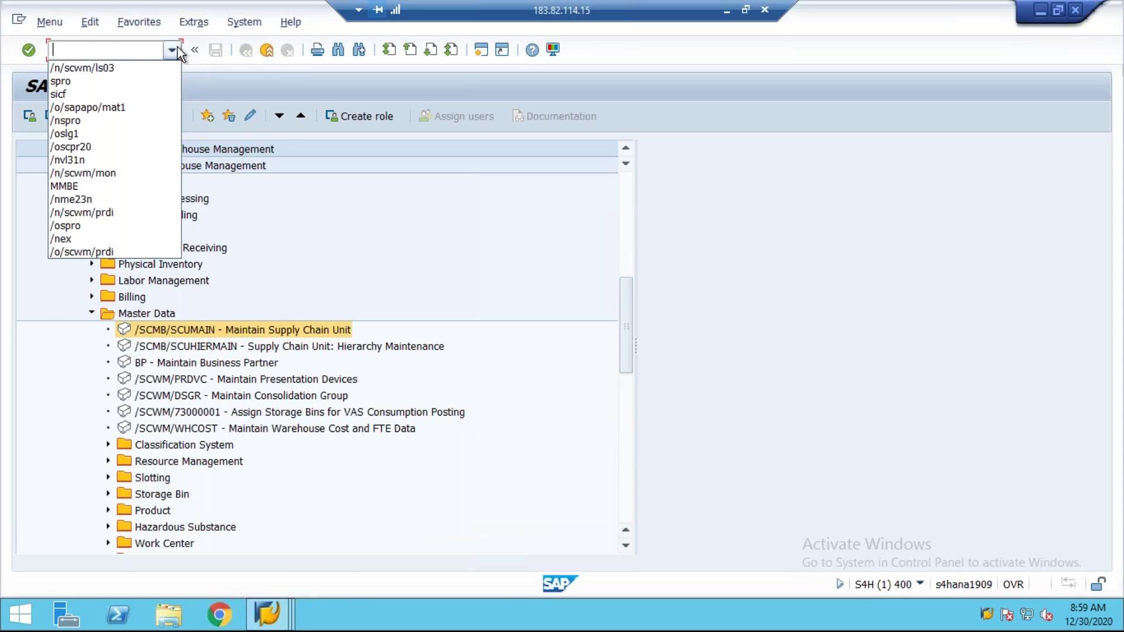
{"action": "left_click", "coordinate": [114, 69]}
{"action": "key", "text": "Return"}
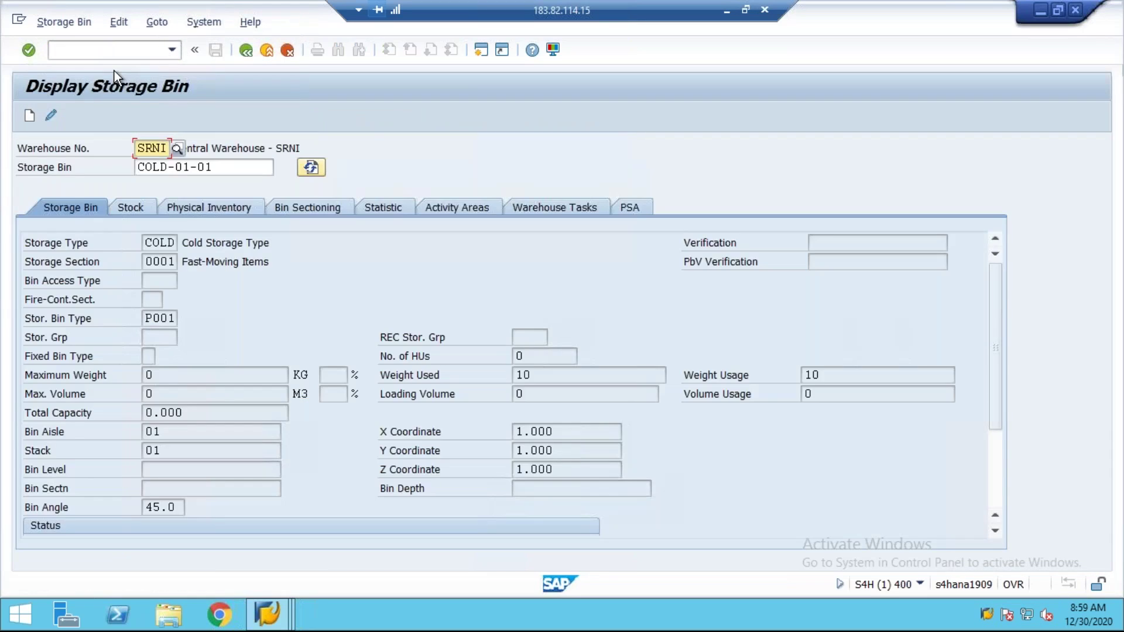
- Highlight the full storage bin name COLD-01-01 to examine how it is structured
{"action": "left_click", "coordinate": [229, 170]}
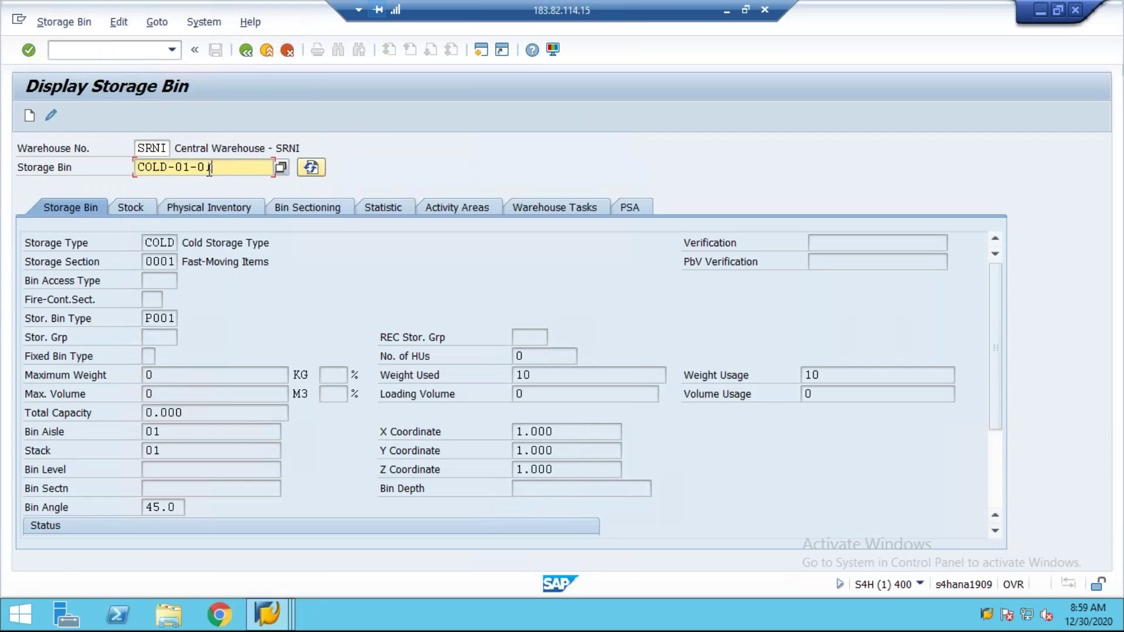
{"action": "left_click_drag", "start_coordinate": [217, 169], "coordinate": [136, 168]}
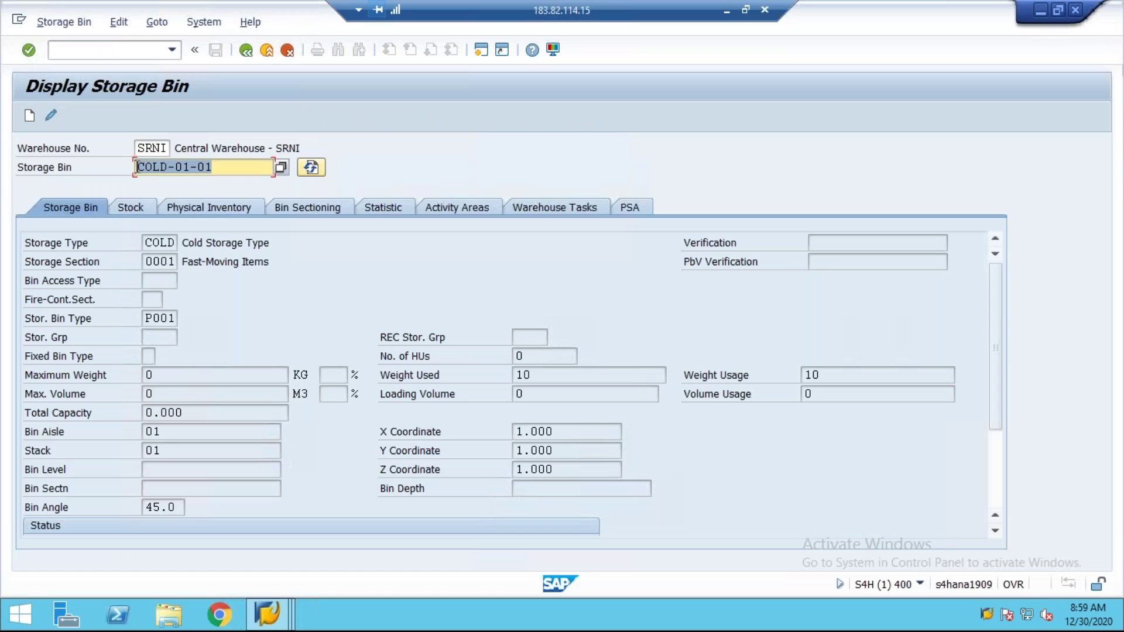
{"action": "left_click", "coordinate": [218, 167]}
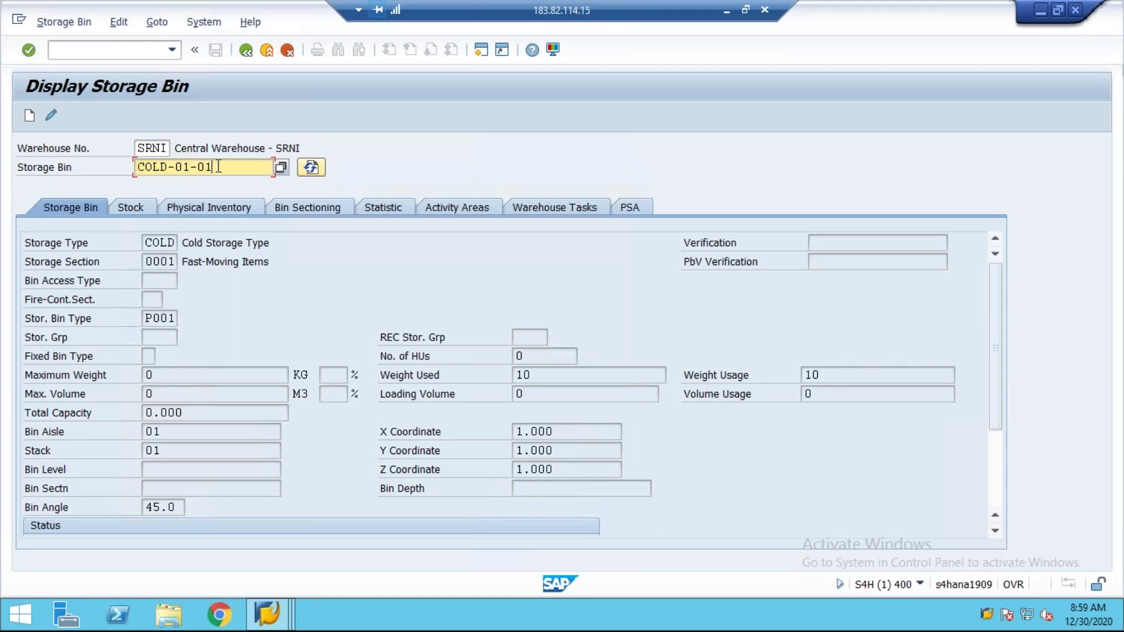
{"action": "left_click_drag", "start_coordinate": [218, 167], "coordinate": [134, 167]}
{"action": "left_click", "coordinate": [164, 168]}
{"action": "left_click_drag", "start_coordinate": [138, 167], "coordinate": [212, 169]}
{"action": "left_click", "coordinate": [217, 169]}
{"action": "type", "text": "-01"}
{"action": "left_click_drag", "start_coordinate": [168, 167], "coordinate": [197, 168]}
{"action": "left_click", "coordinate": [241, 168]}
{"action": "type", "text": "-01-0004"}
{"action": "left_click_drag", "start_coordinate": [163, 167], "coordinate": [130, 168]}
{"action": "left_click", "coordinate": [182, 168]}
{"action": "left_click", "coordinate": [204, 169]}
{"action": "left_click_drag", "start_coordinate": [241, 167], "coordinate": [269, 168]}
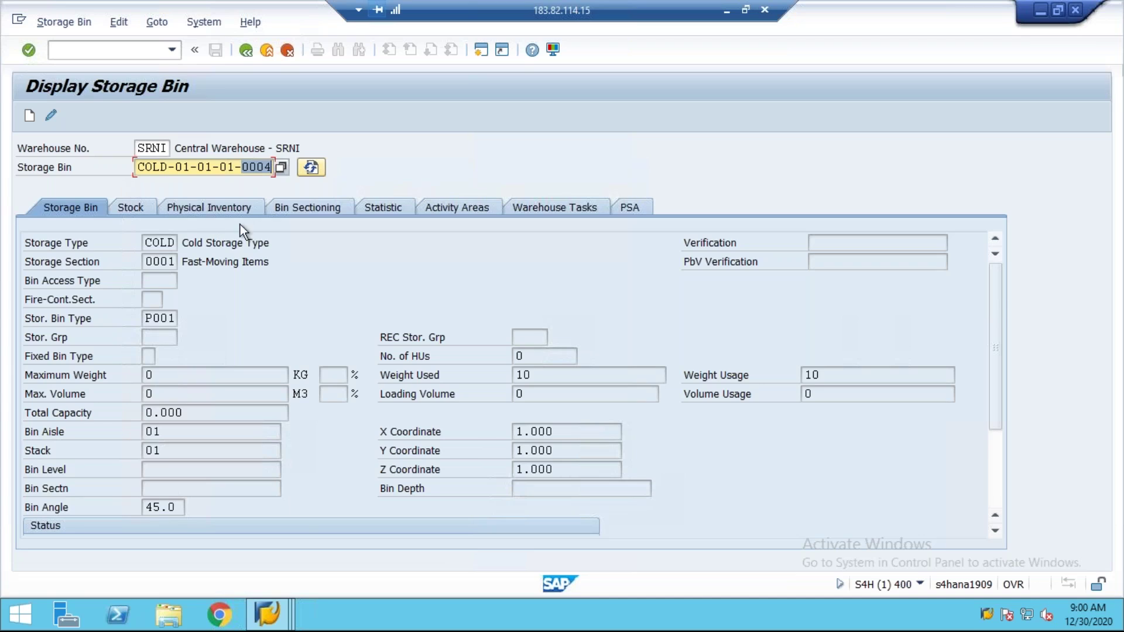
{"action": "left_click_drag", "start_coordinate": [139, 168], "coordinate": [282, 176]}
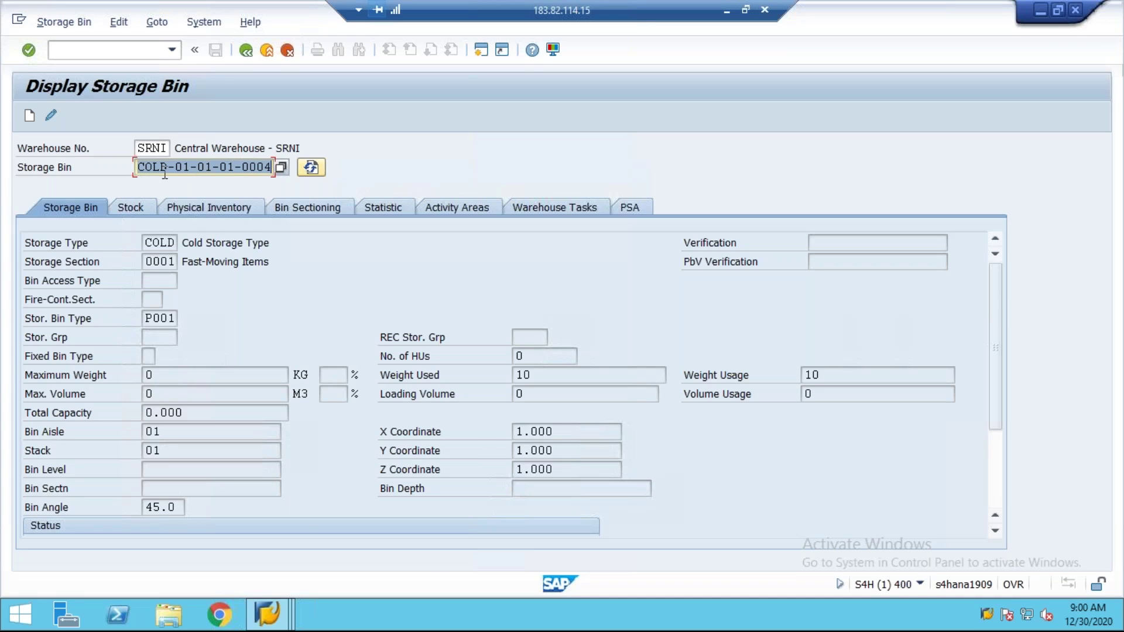
{"action": "left_click", "coordinate": [268, 168]}
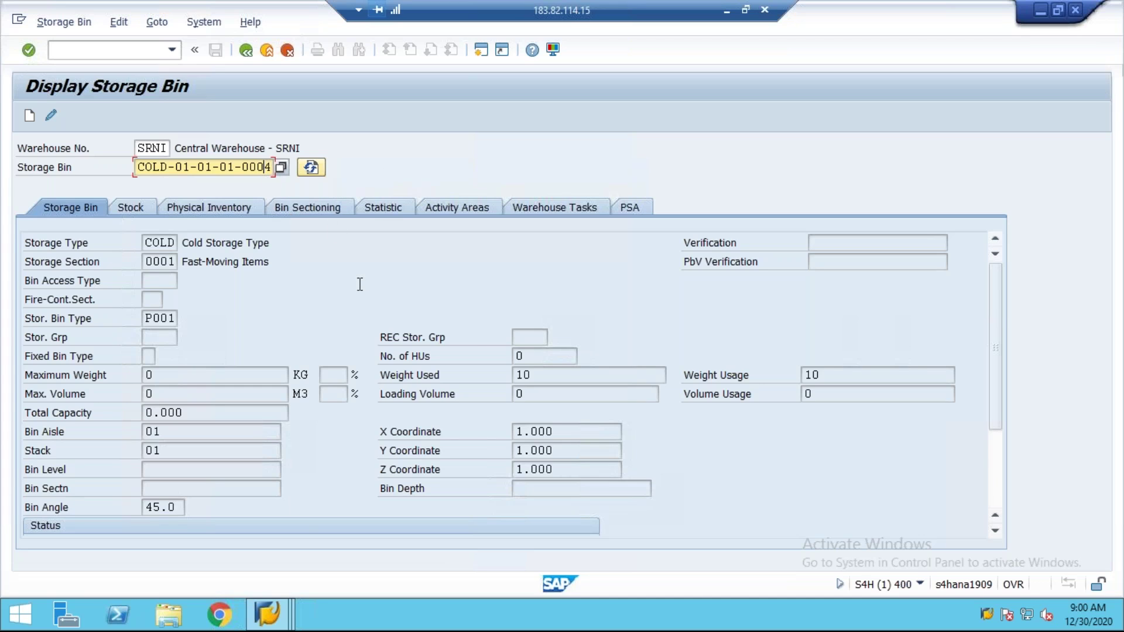
- Leave the bin display and switch to the Activity Area slide in PowerPoint
{"action": "left_click", "coordinate": [246, 50]}
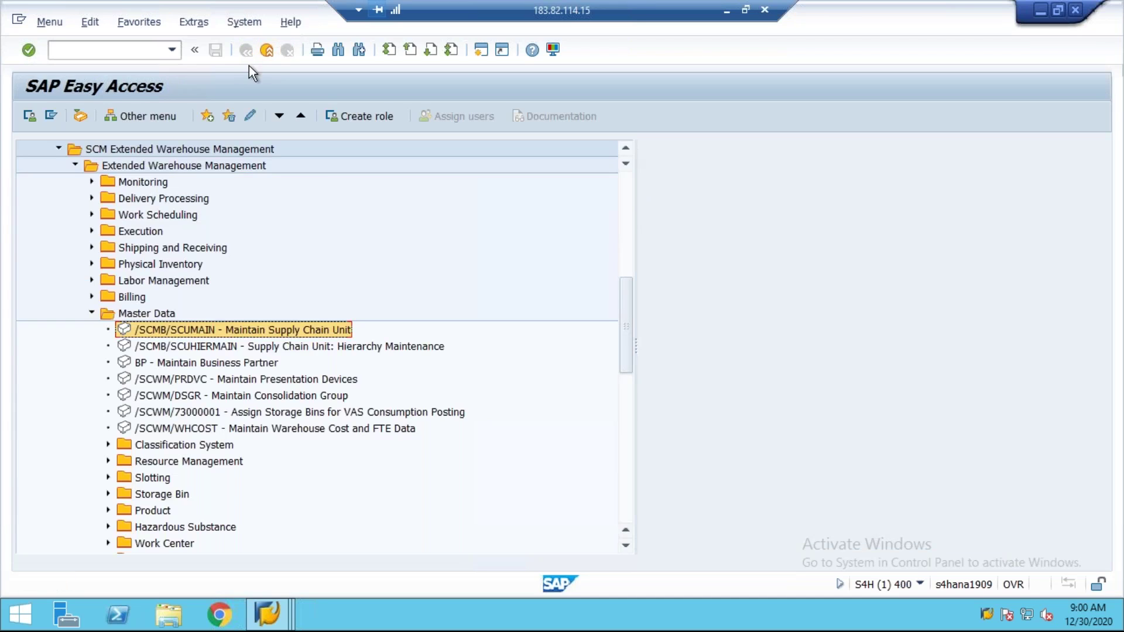
{"action": "left_click", "coordinate": [727, 10]}
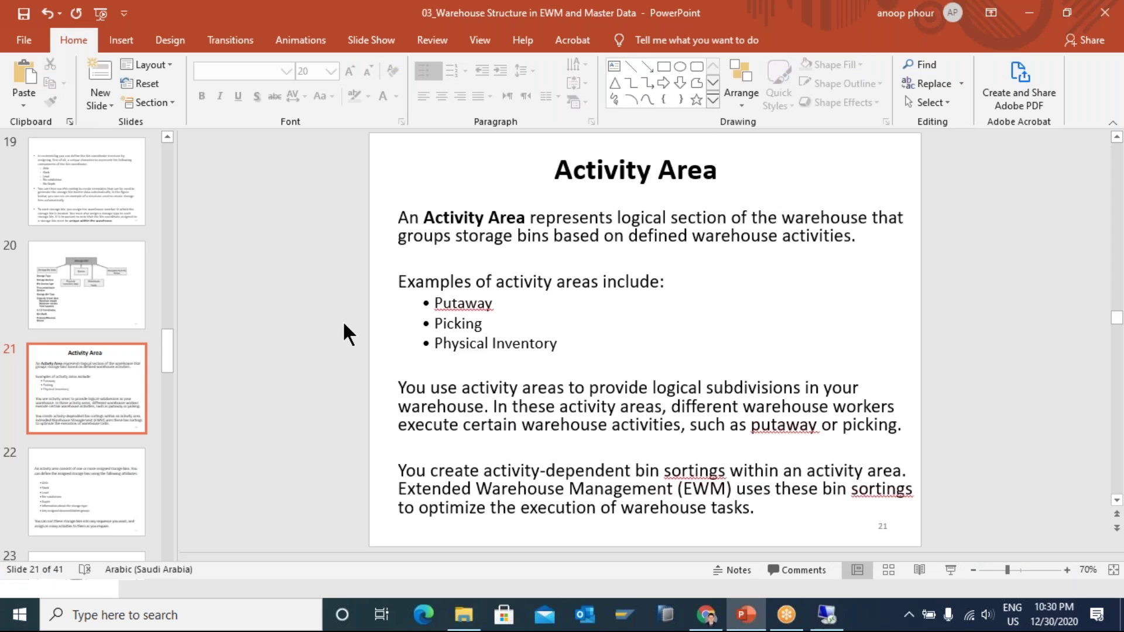